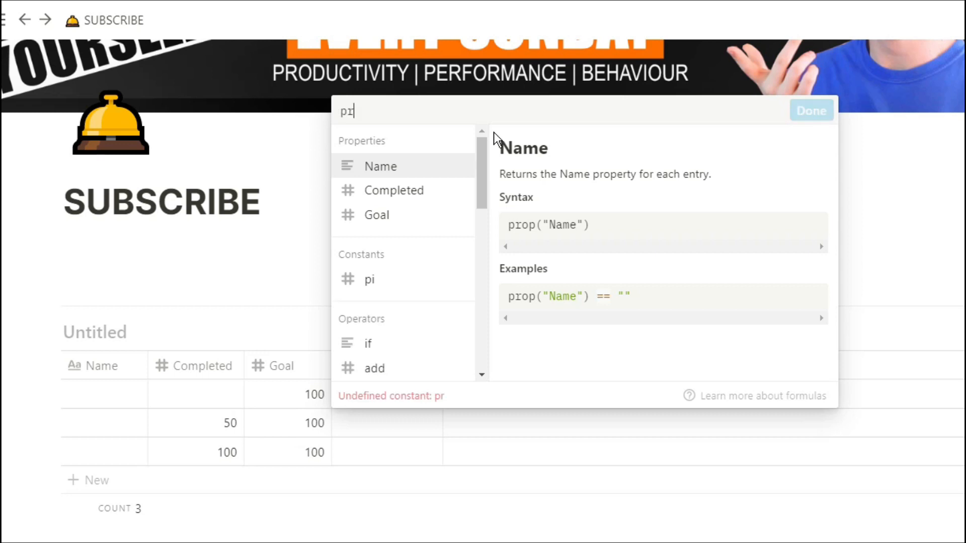
# Step: Enter the condition prop("Completed")/prop("Goal")>=1 in the formula of the column after Goal
pyautogui.write('Completed")')
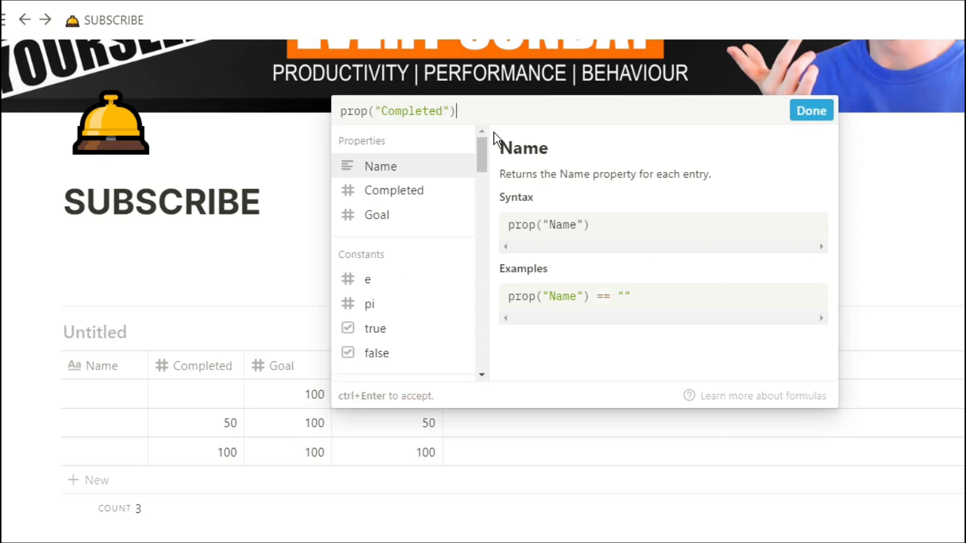
pyautogui.write('/prop("')
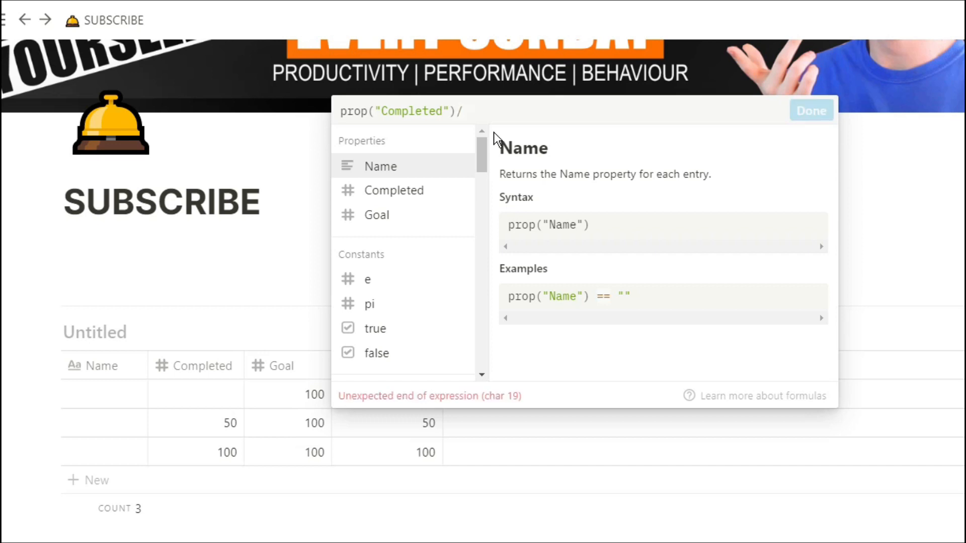
pyautogui.write('Goal")')
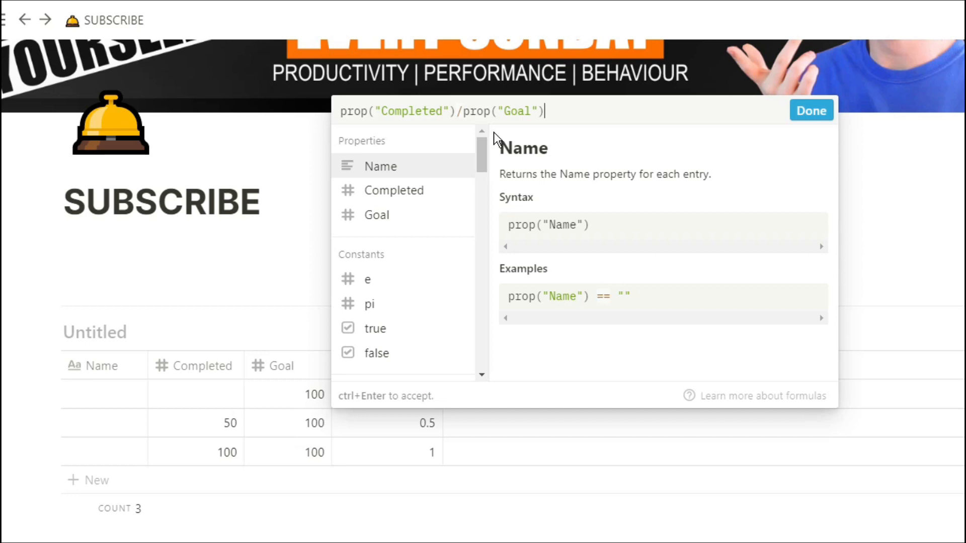
pyautogui.write('>')
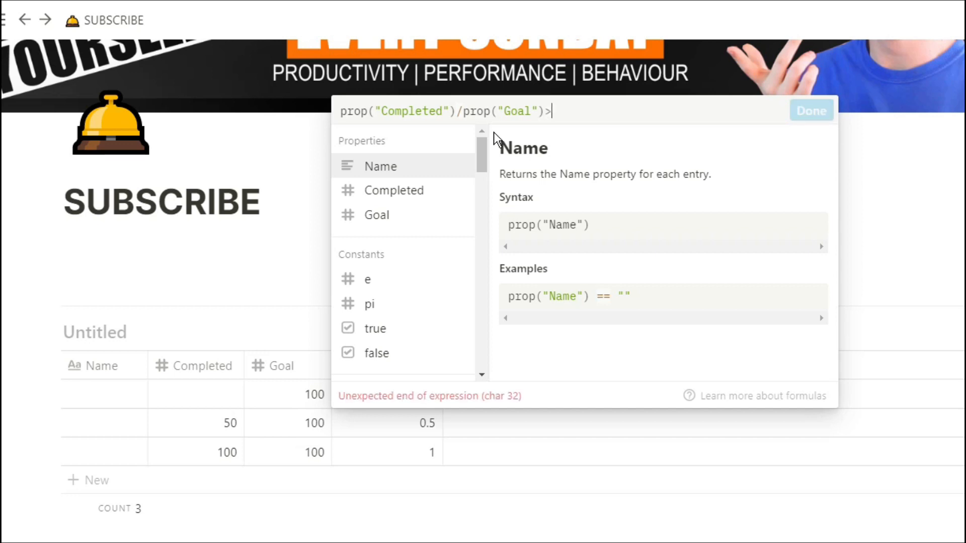
pyautogui.write('=1')
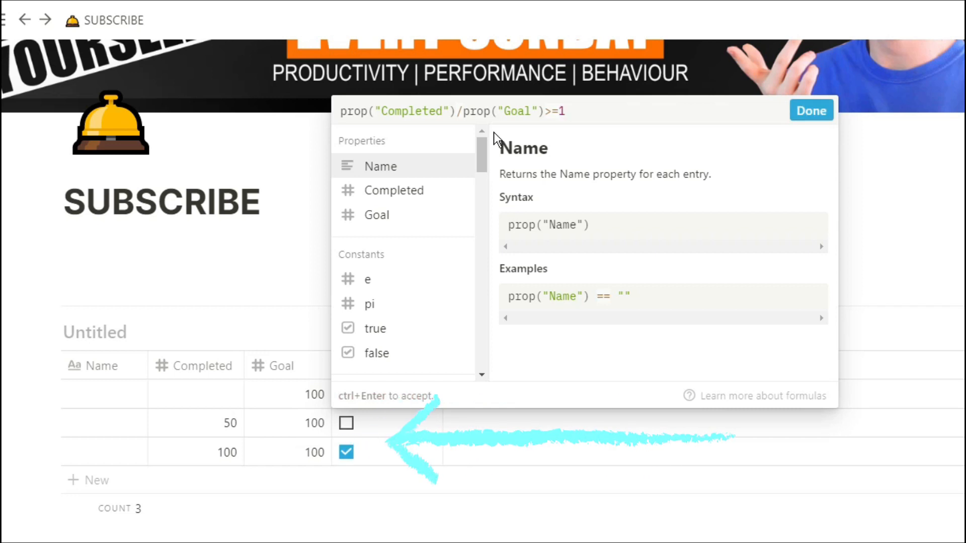
# Step: Extend the condition with ? "✅" : "no" so it returns a green check mark emoji or no, and save the formula
pyautogui.write(' ? ')
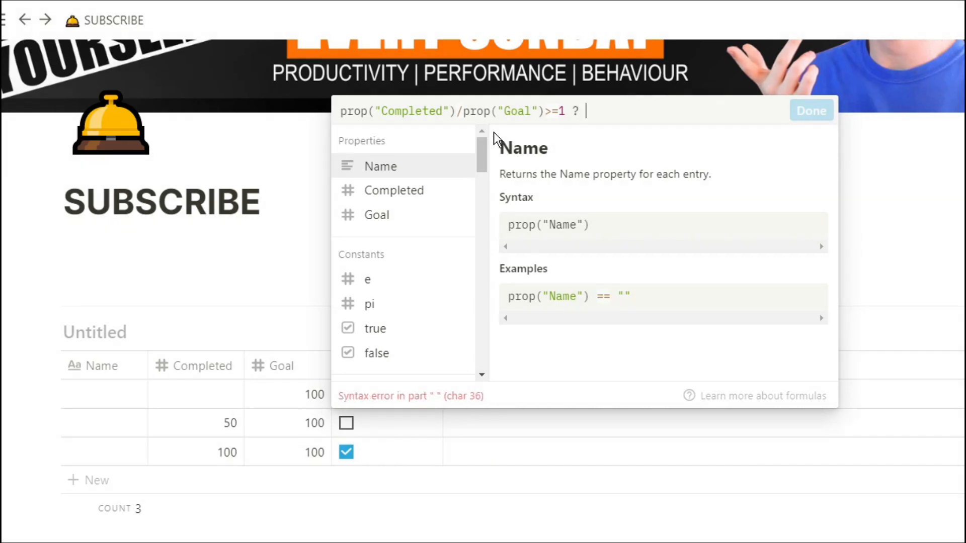
pyautogui.write('"')
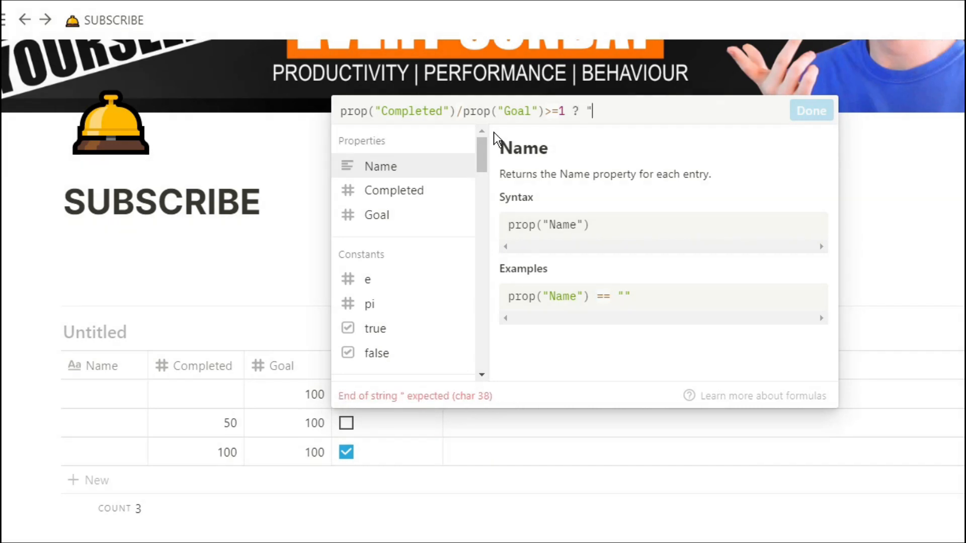
pyautogui.press('super+period')
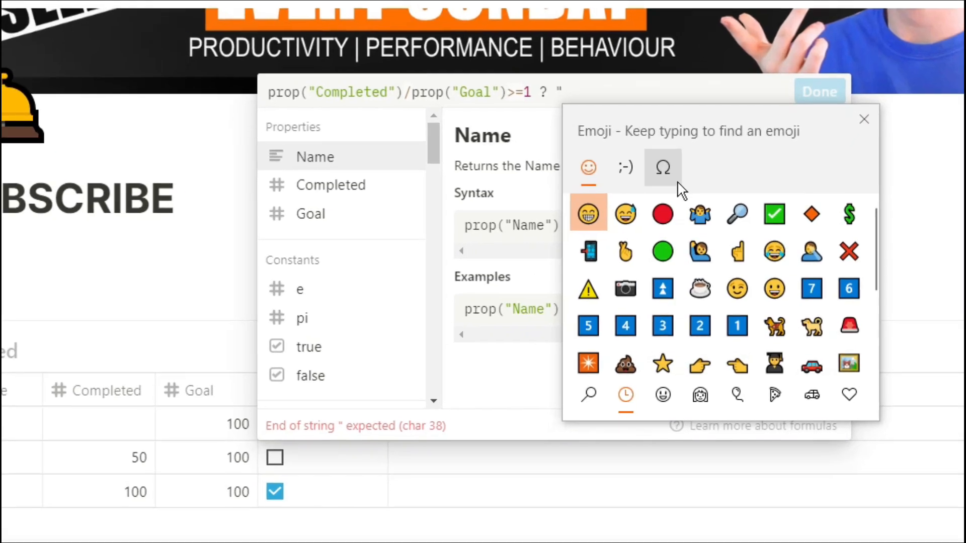
pyautogui.click(771, 214)
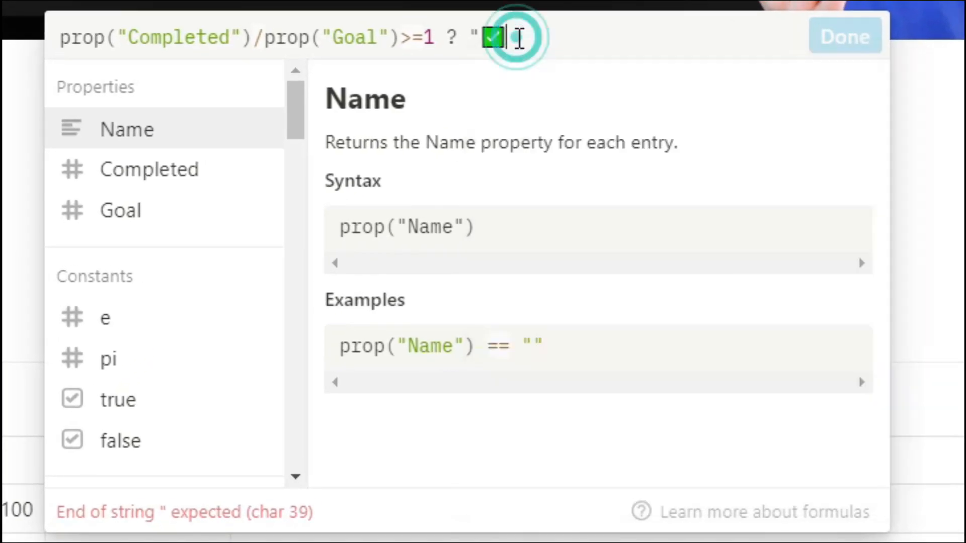
pyautogui.write('" :')
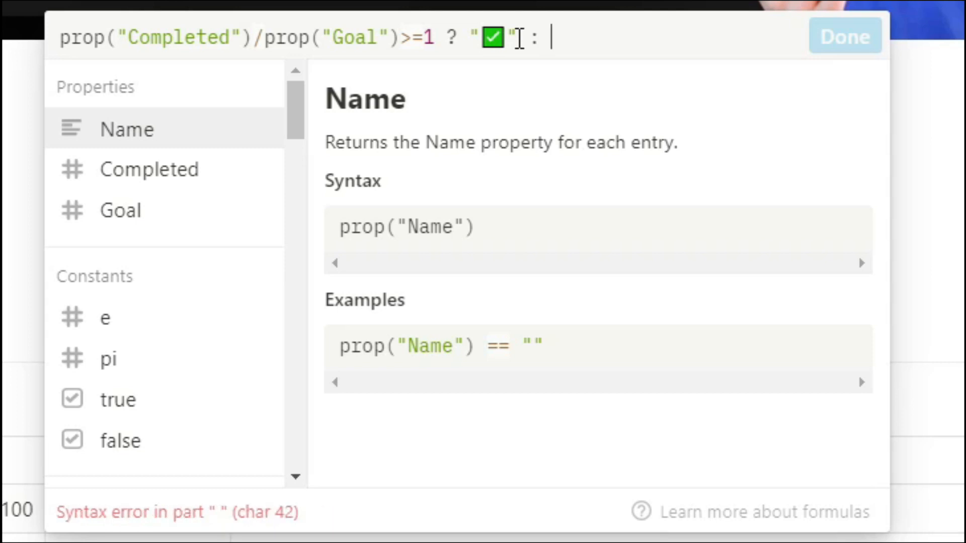
pyautogui.write(' "no"')
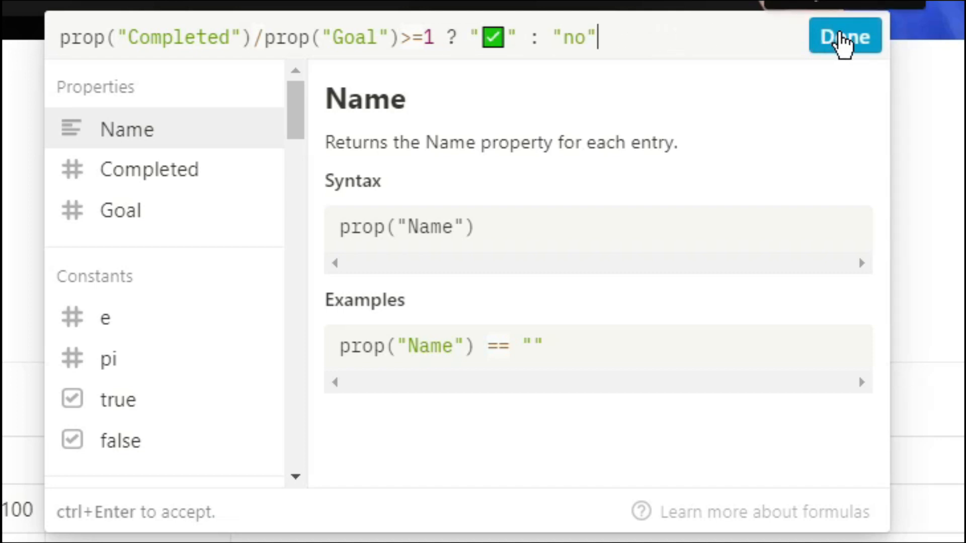
pyautogui.click(858, 39)
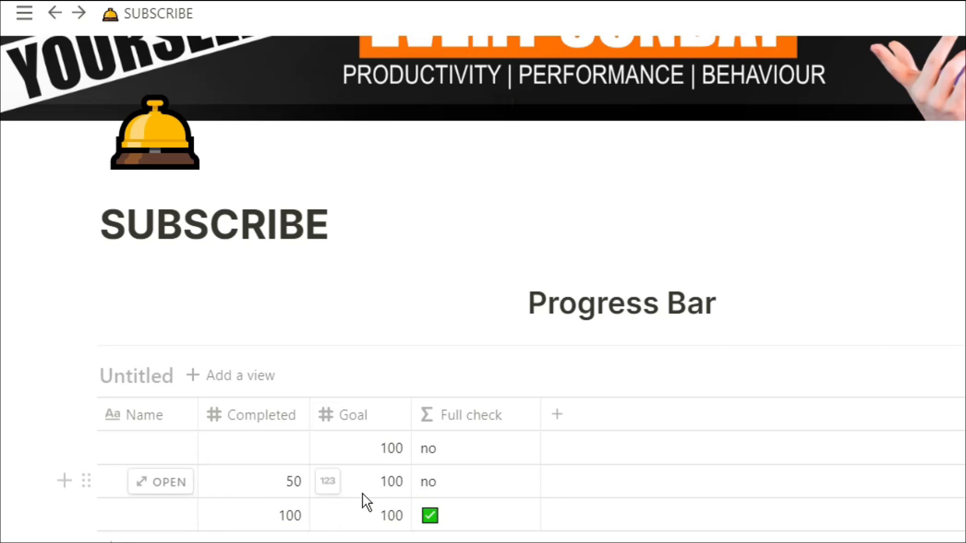
# Step: Add a column after Full check, set its property type to Formula and name it Slice done
pyautogui.click(556, 412)
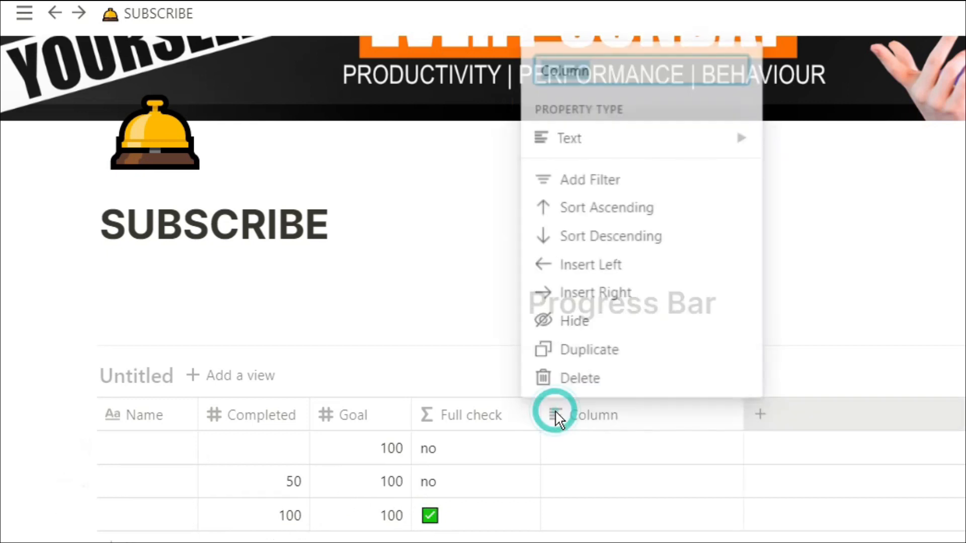
pyautogui.moveTo(438, 169)
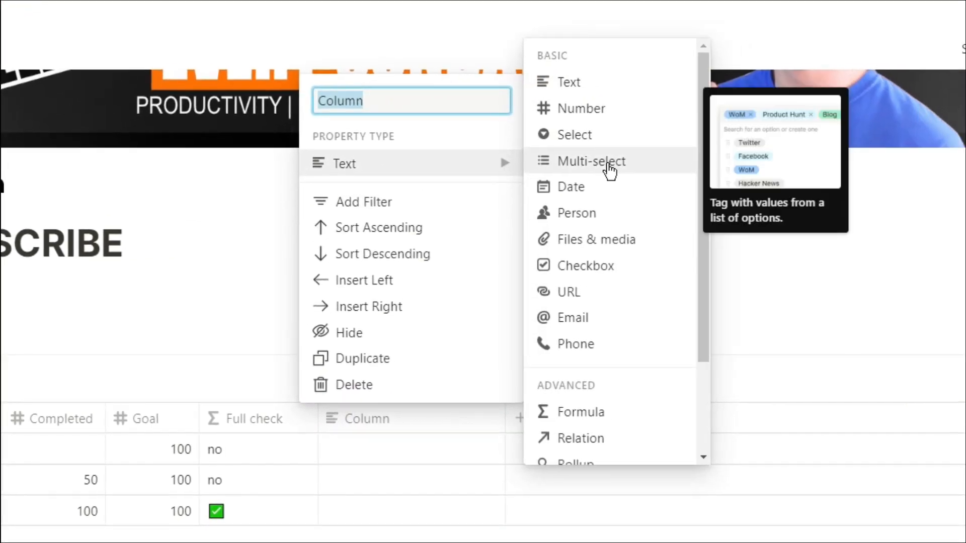
pyautogui.click(614, 413)
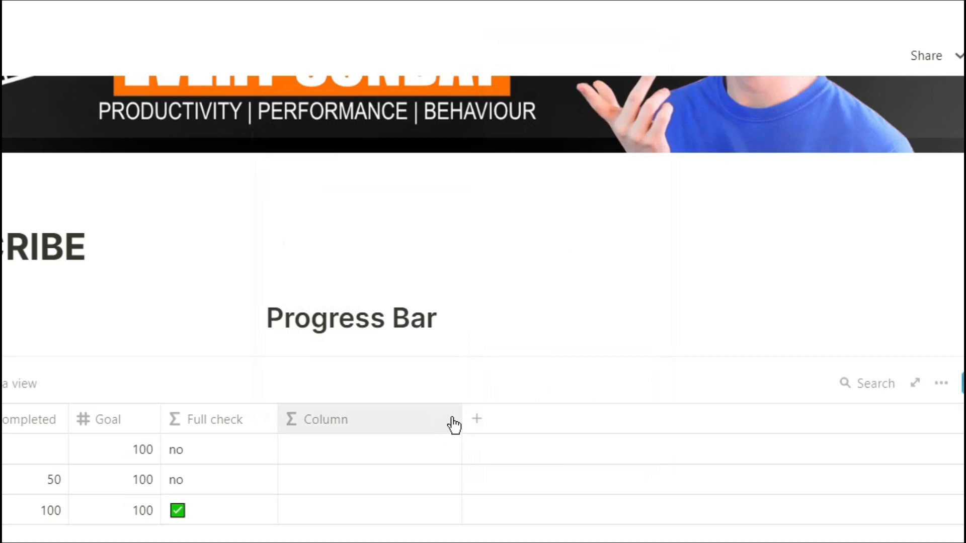
pyautogui.click(341, 420)
pyautogui.write('Slice done')
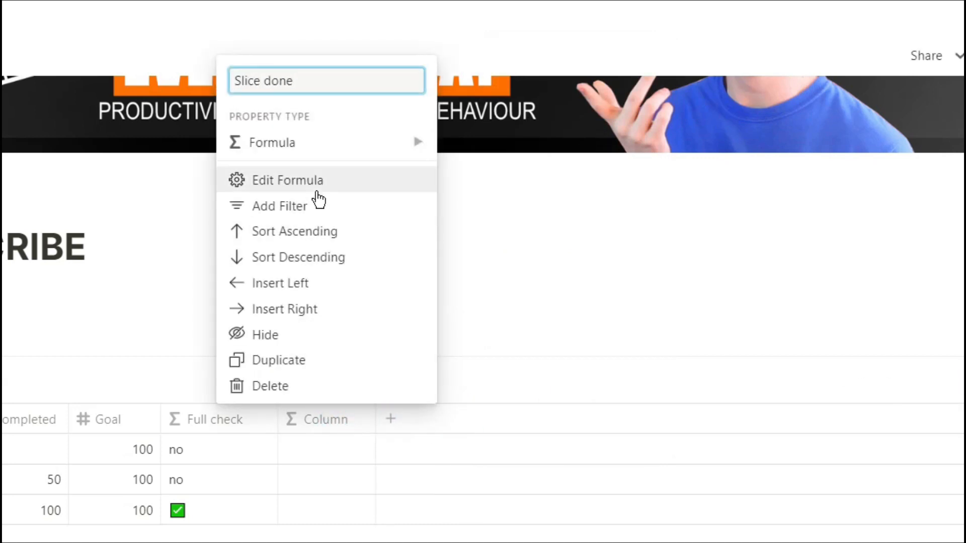
# Step: Begin the Slice done formula with slice(">>>>>>>>>>",0,floor( using ten > characters as the text
pyautogui.click(318, 190)
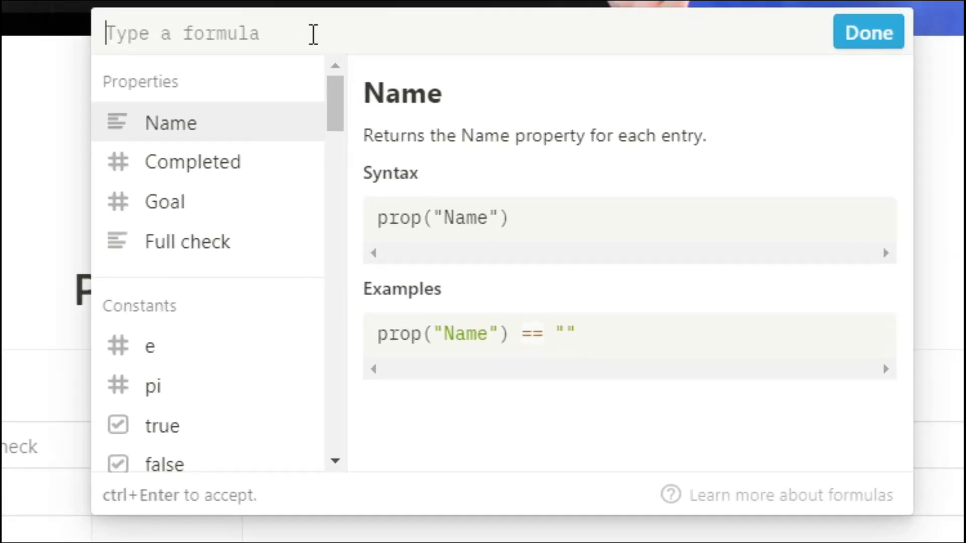
pyautogui.write('slic')
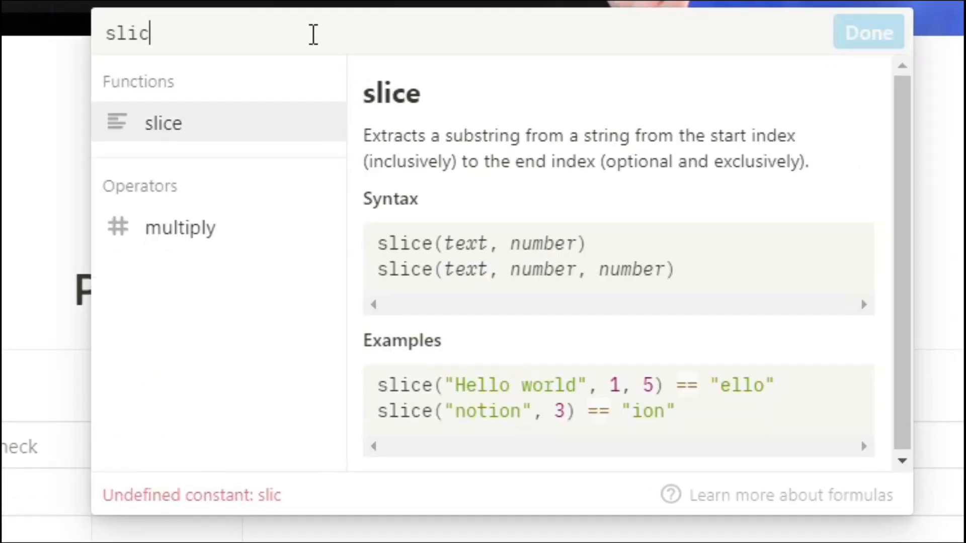
pyautogui.write('e(')
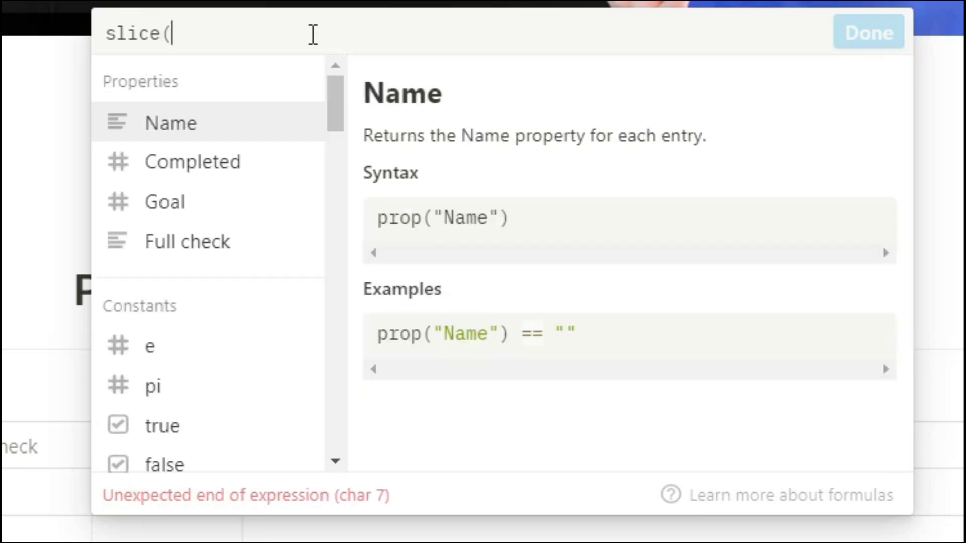
pyautogui.write('"')
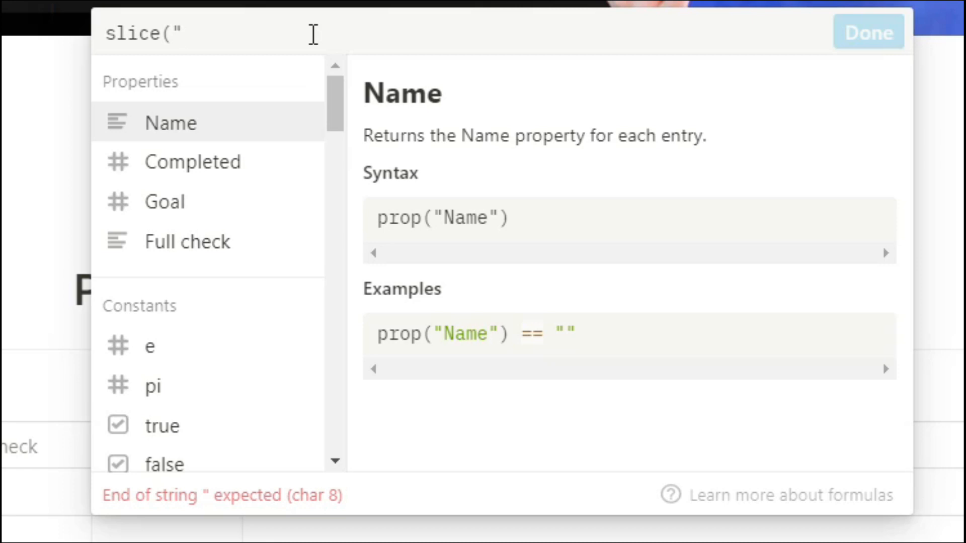
pyautogui.write('>>>>>>>>>')
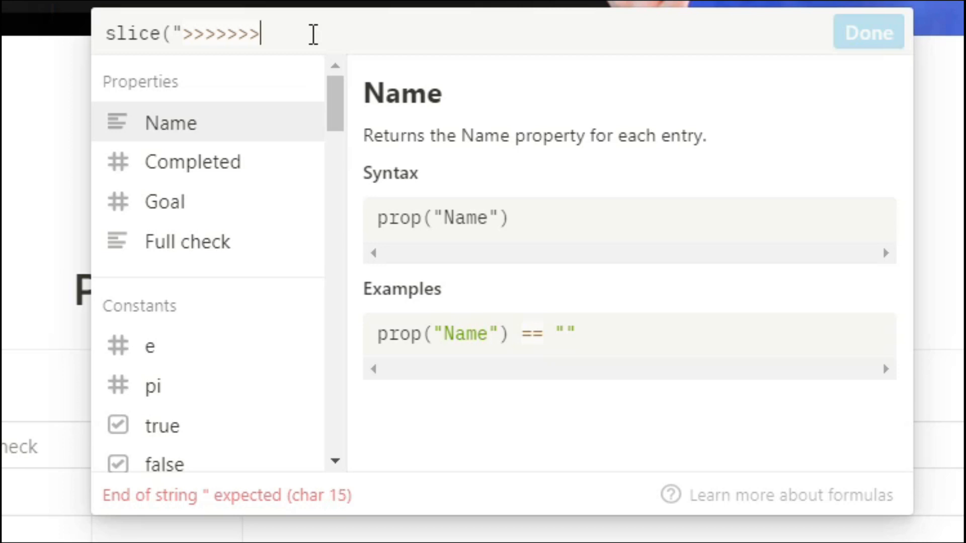
pyautogui.write('>>>"')
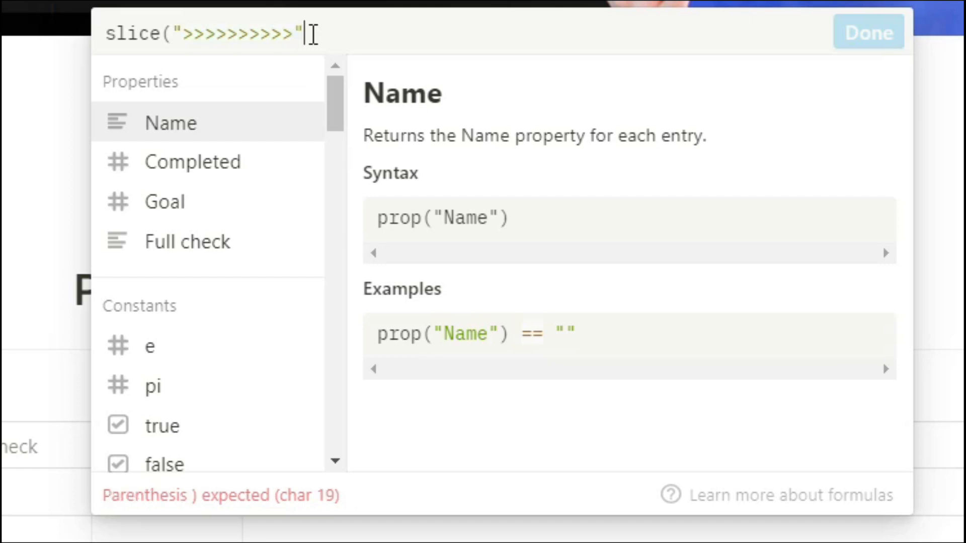
pyautogui.write(',')
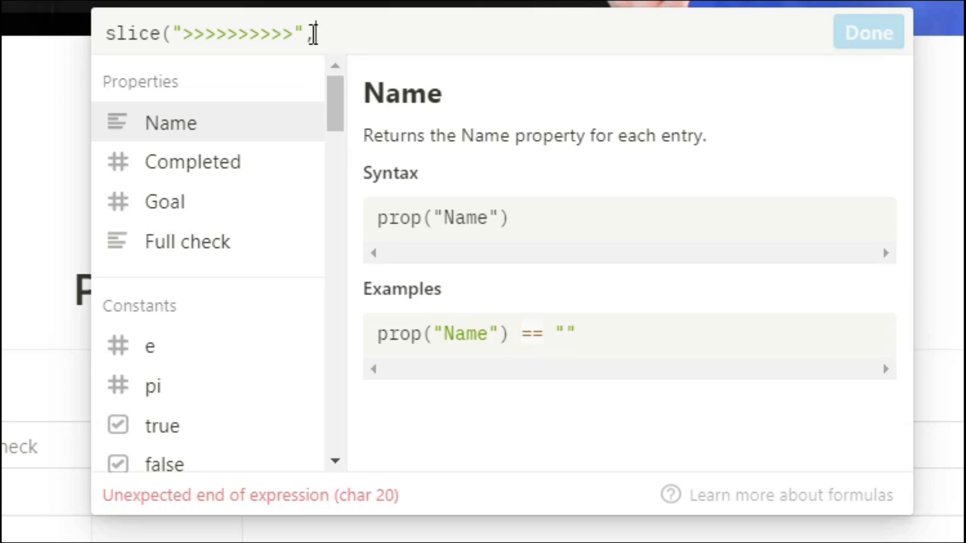
pyautogui.write('0,florr')
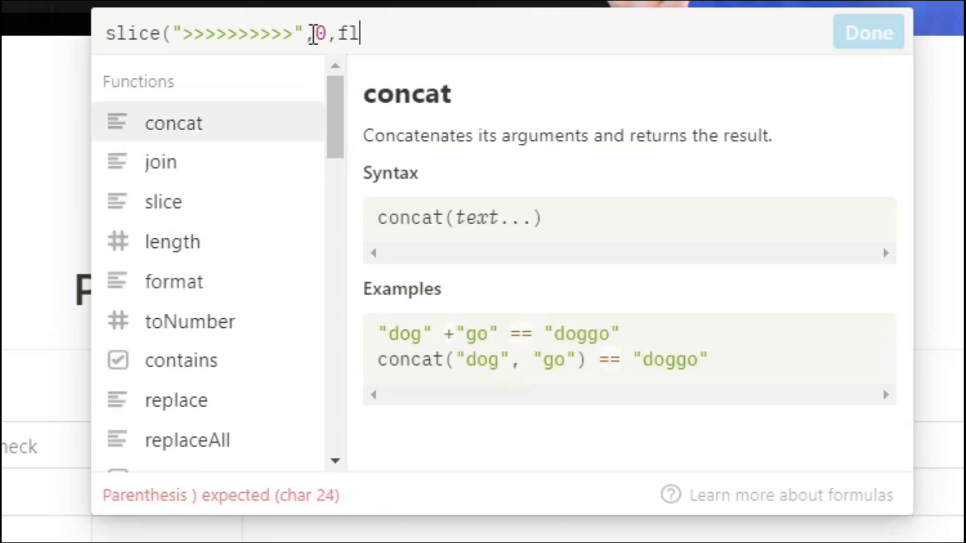
pyautogui.press('BackSpace')
pyautogui.press('BackSpace')
pyautogui.write('or')
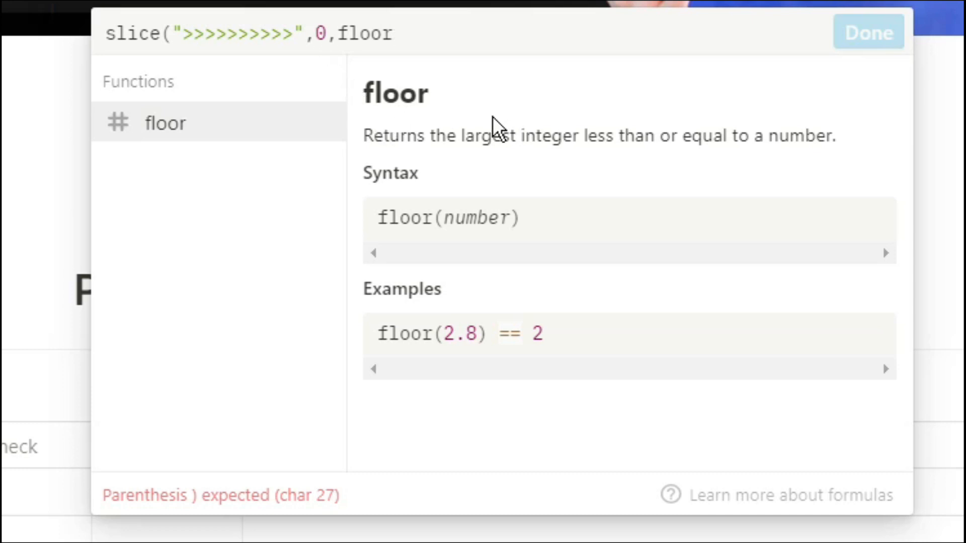
pyautogui.write('(')
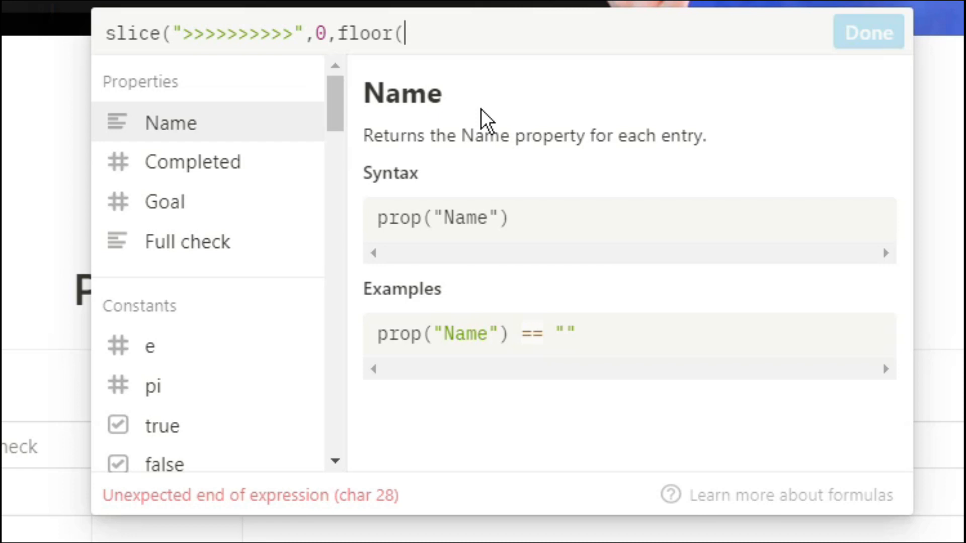
# Step: Complete the floor argument with prop("Completed")/prop("Goal")*10 and close both the floor and slice functions
pyautogui.write('prop')
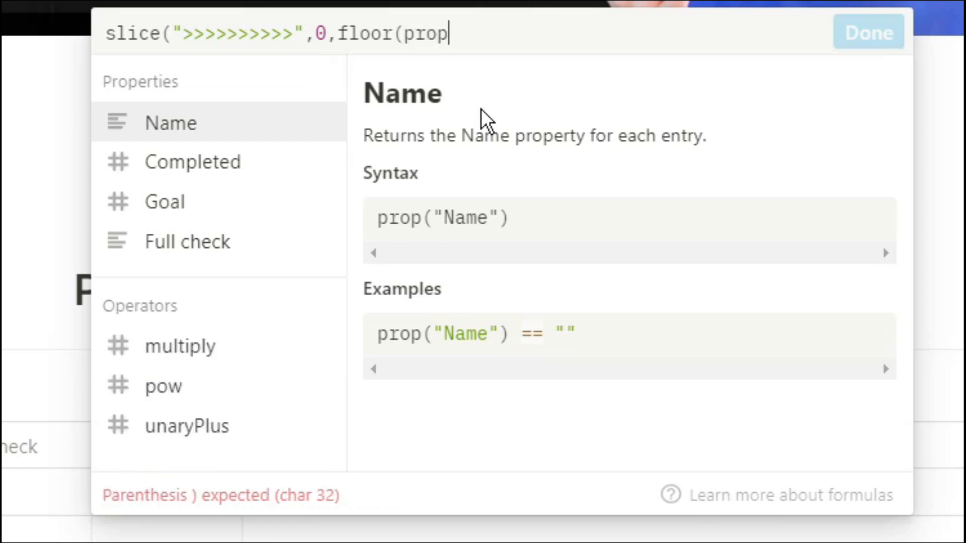
pyautogui.write('("')
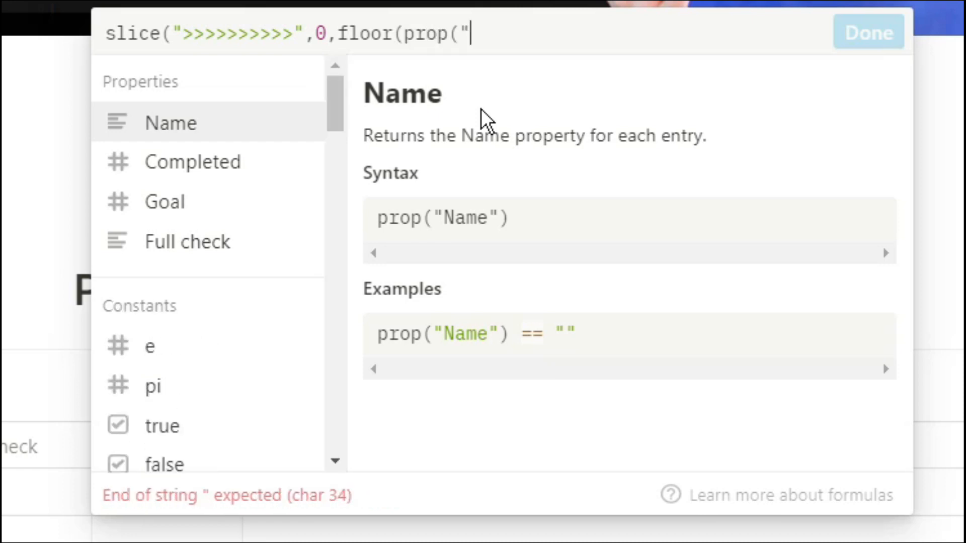
pyautogui.write('Complet')
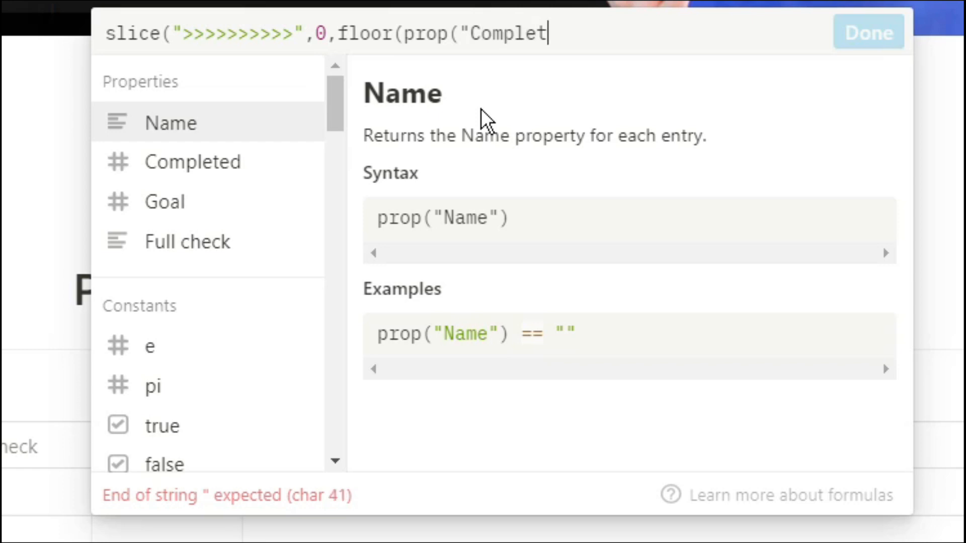
pyautogui.write('ed")/prop"')
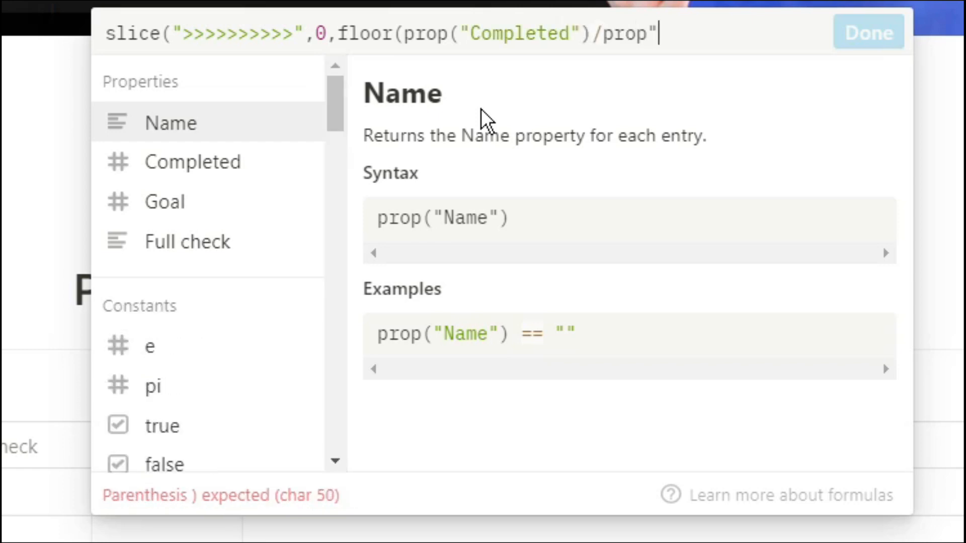
pyautogui.press('BackSpace')
pyautogui.write('("')
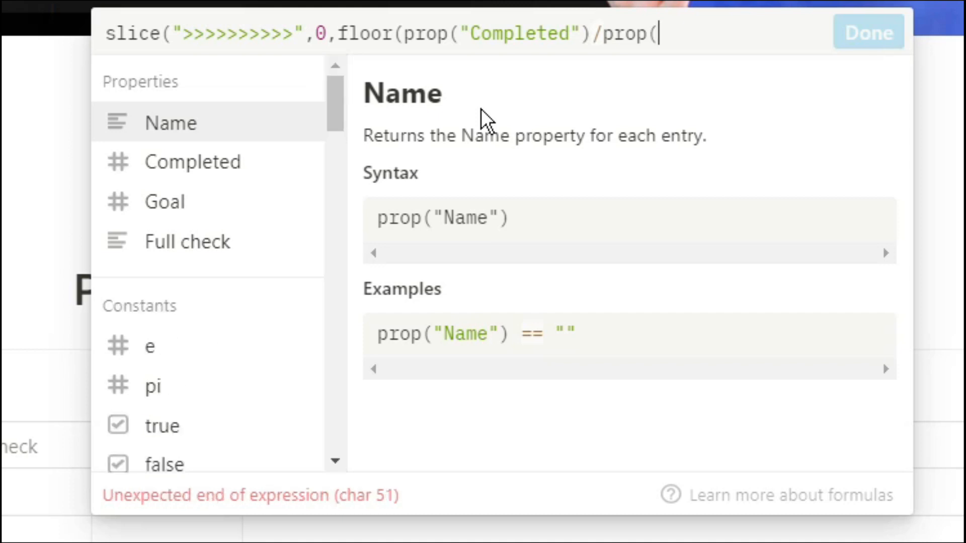
pyautogui.write('Goal")')
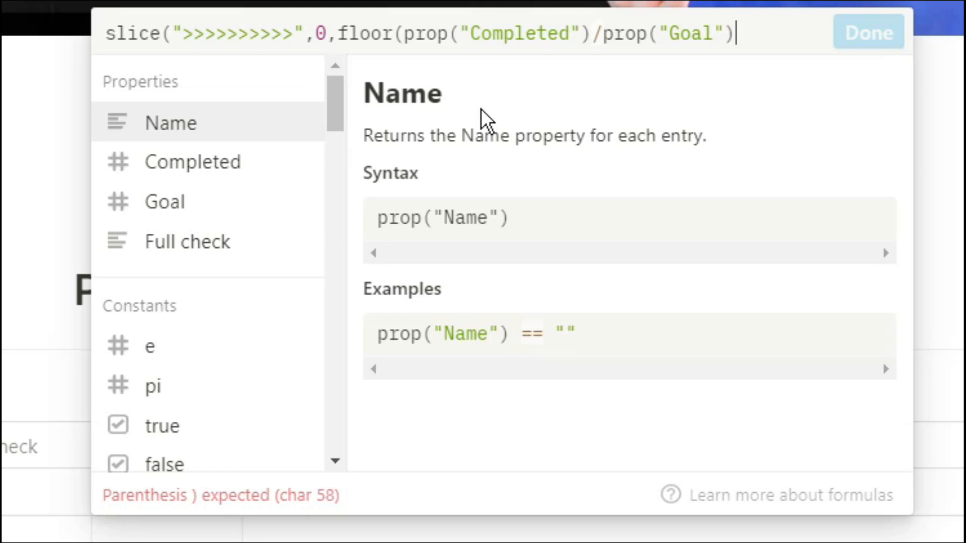
pyautogui.write('*')
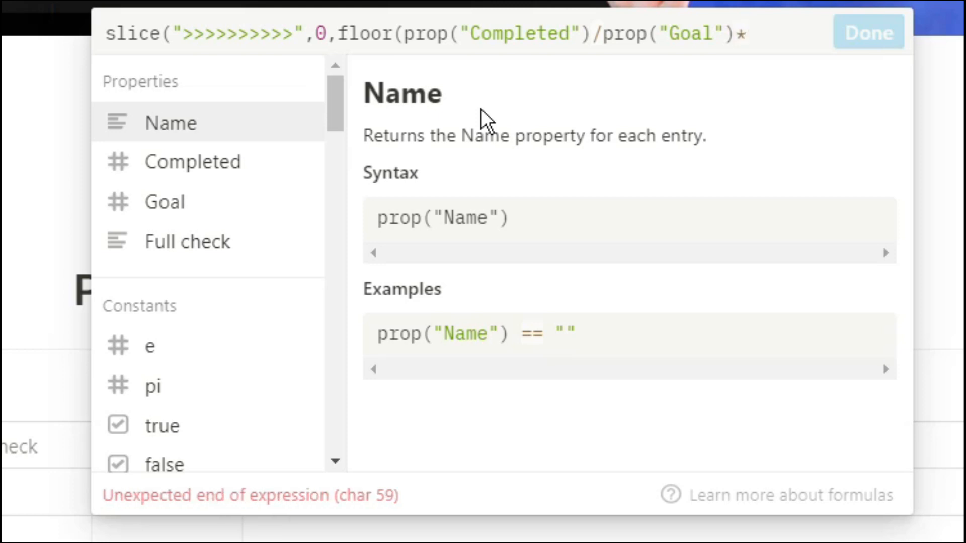
pyautogui.write('10)')
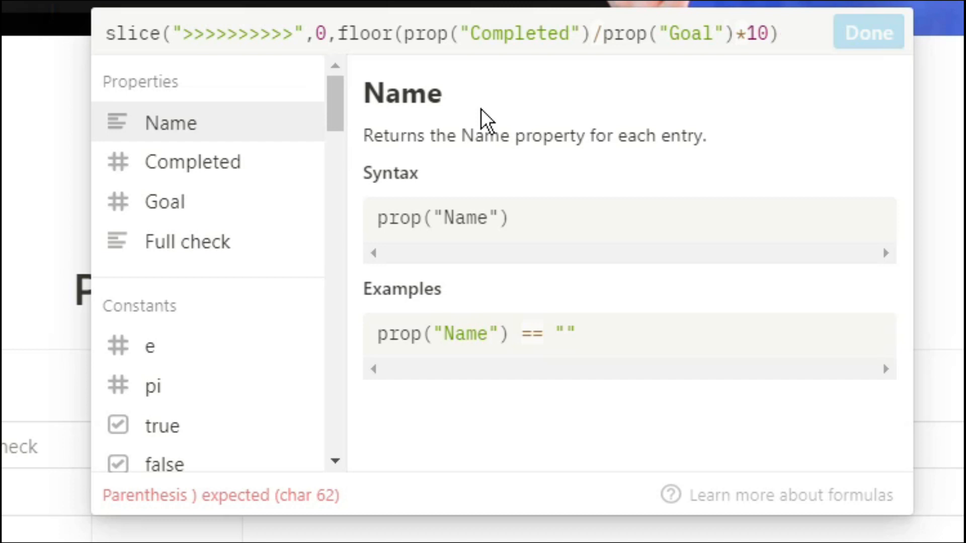
pyautogui.write(')')
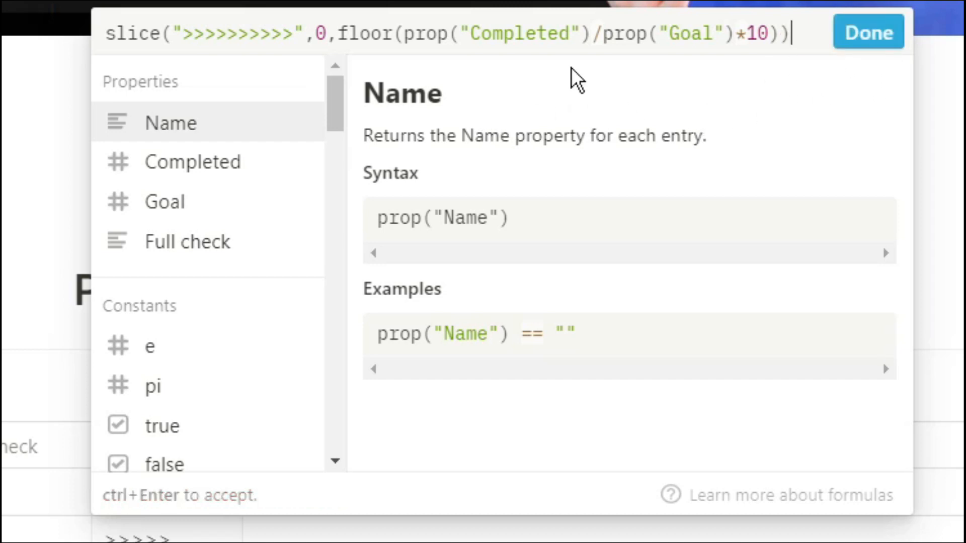
# Step: Review the slice and floor functions in the Slice done formula, save it and widen the Slice done column
pyautogui.click(154, 33)
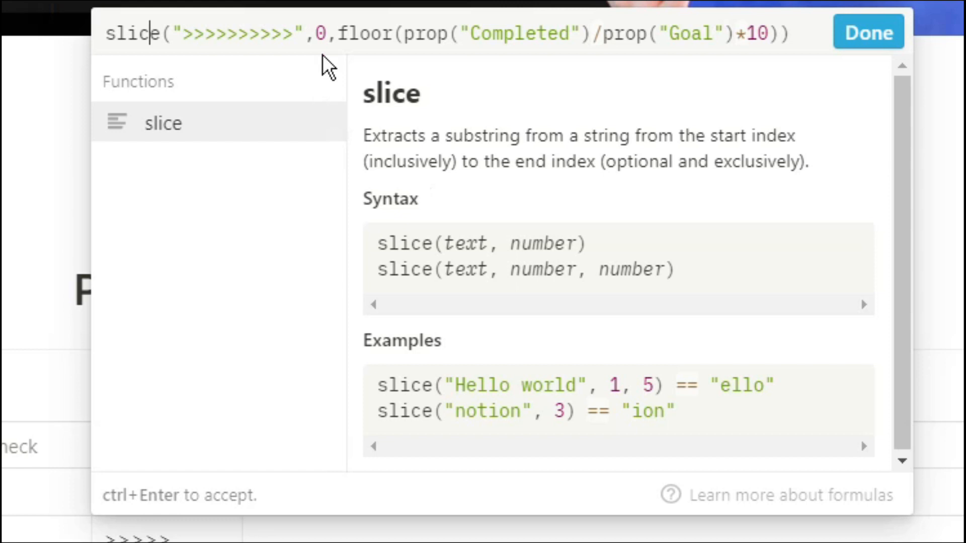
pyautogui.click(359, 34)
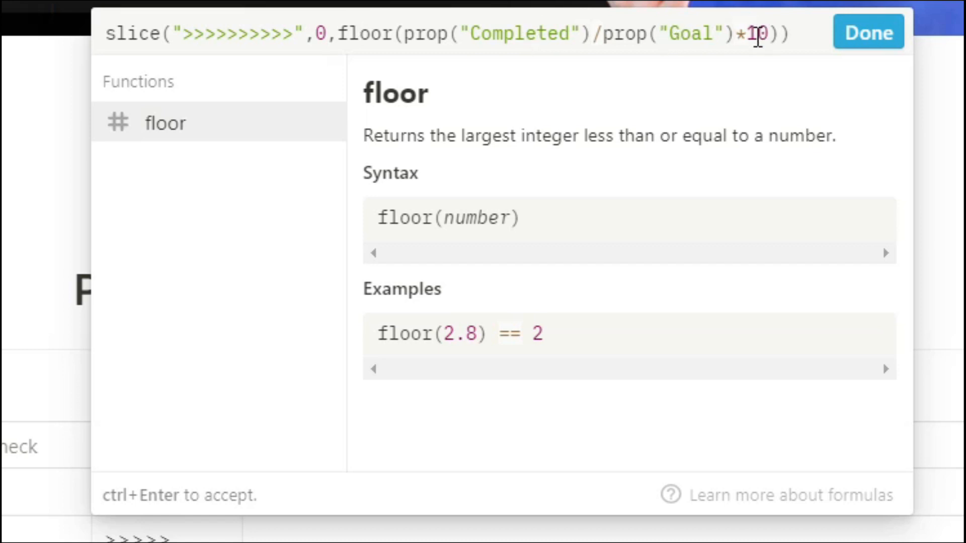
pyautogui.click(866, 35)
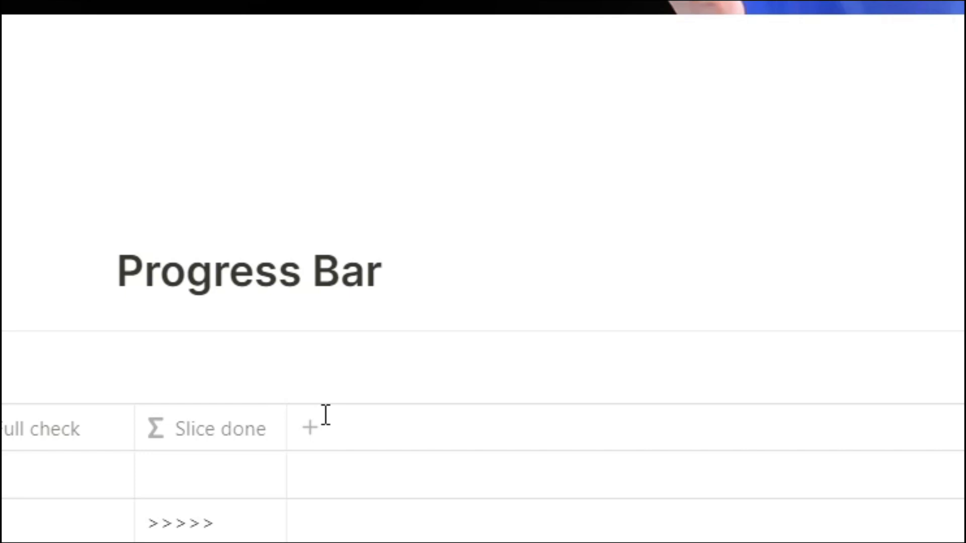
pyautogui.moveTo(287, 420); pyautogui.dragTo(324, 421)
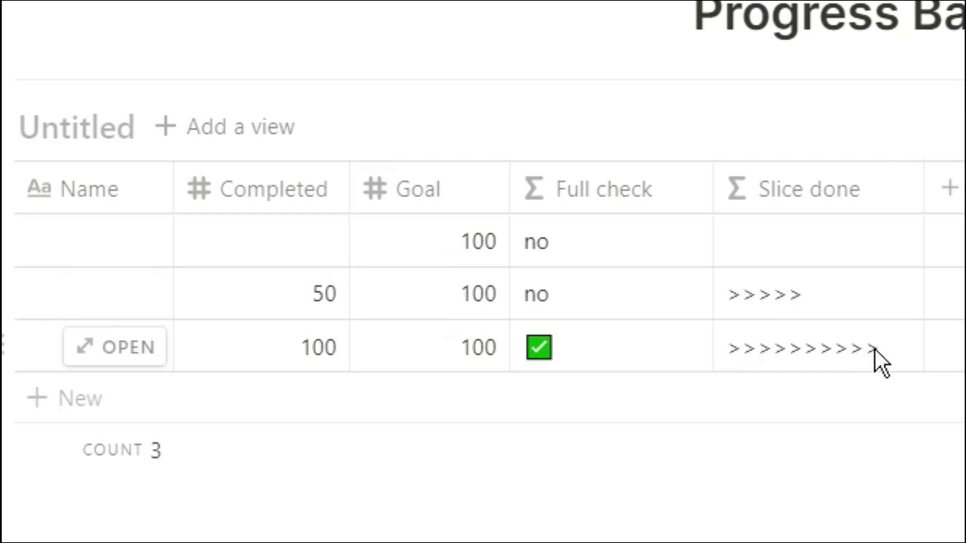
# Step: Add a column after Slice done, name it Slice left and set its property type to Formula
pyautogui.click(950, 190)
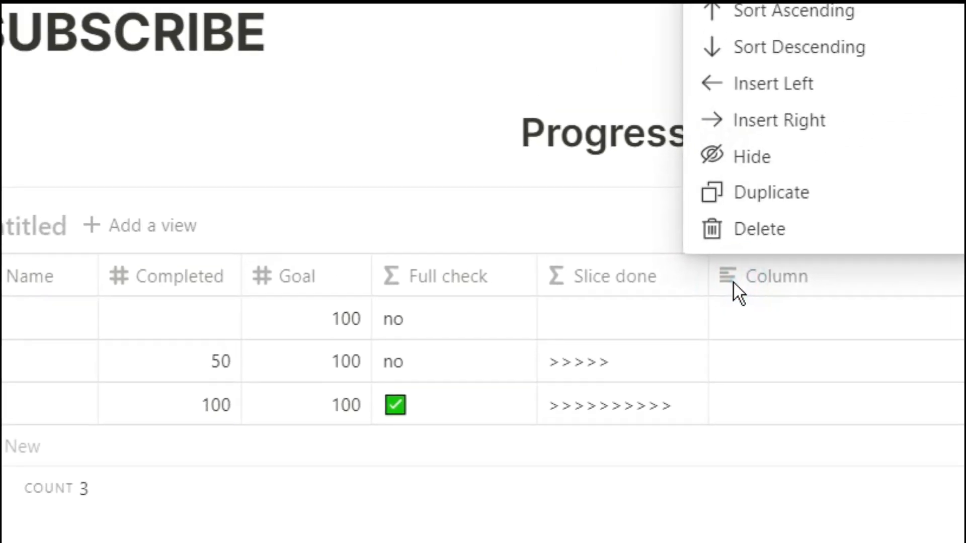
pyautogui.write('Slice left')
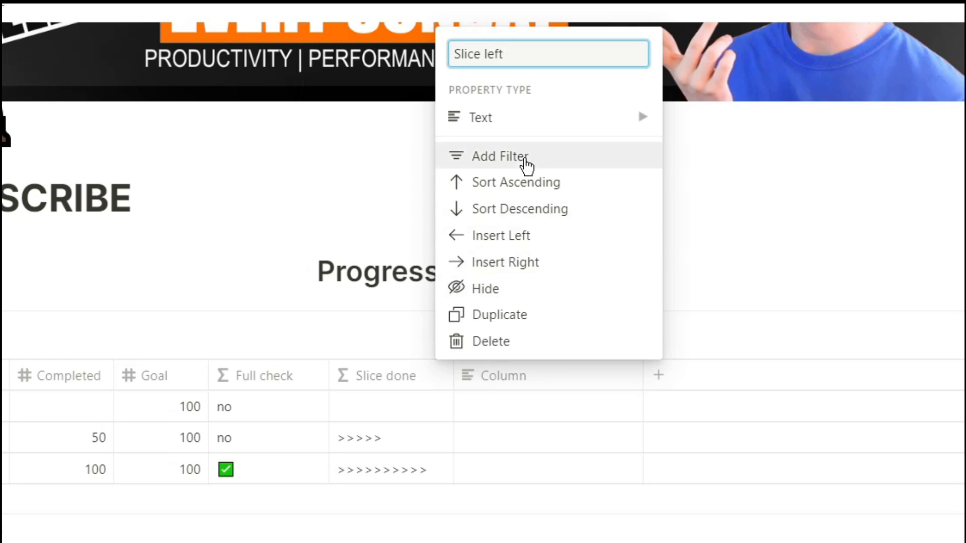
pyautogui.moveTo(521, 130)
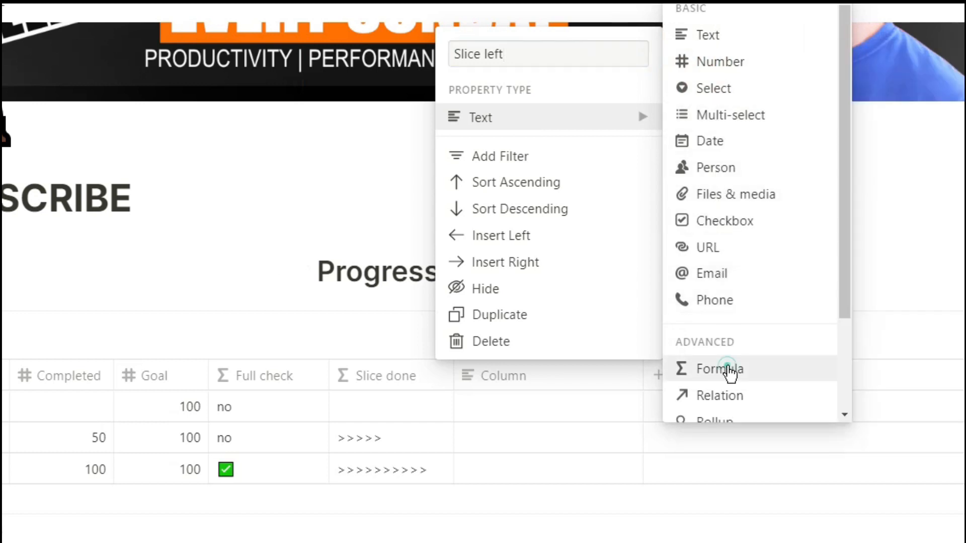
pyautogui.click(729, 372)
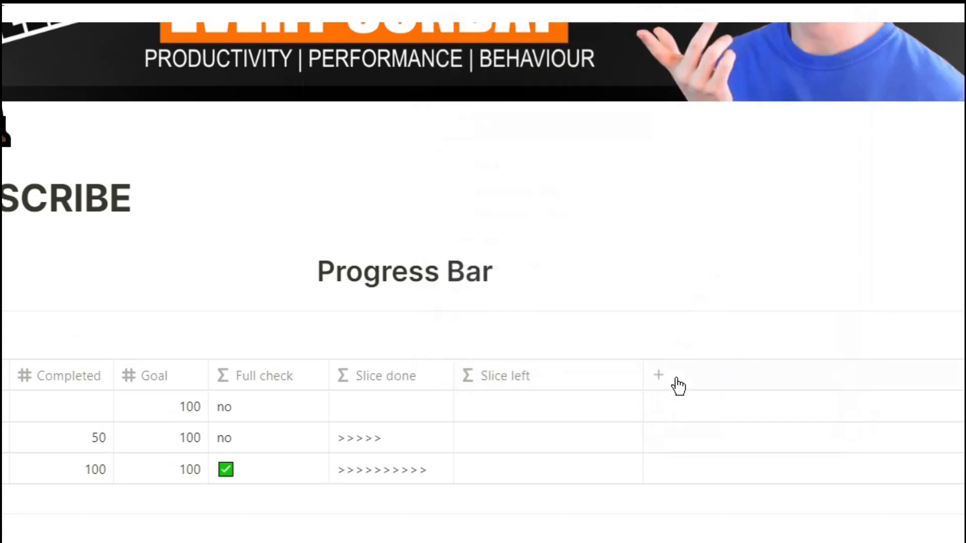
# Step: Begin the Slice left formula with slice("<<<<<<<<<<",0, using ten < characters as the text
pyautogui.click(548, 409)
pyautogui.write('slice(')
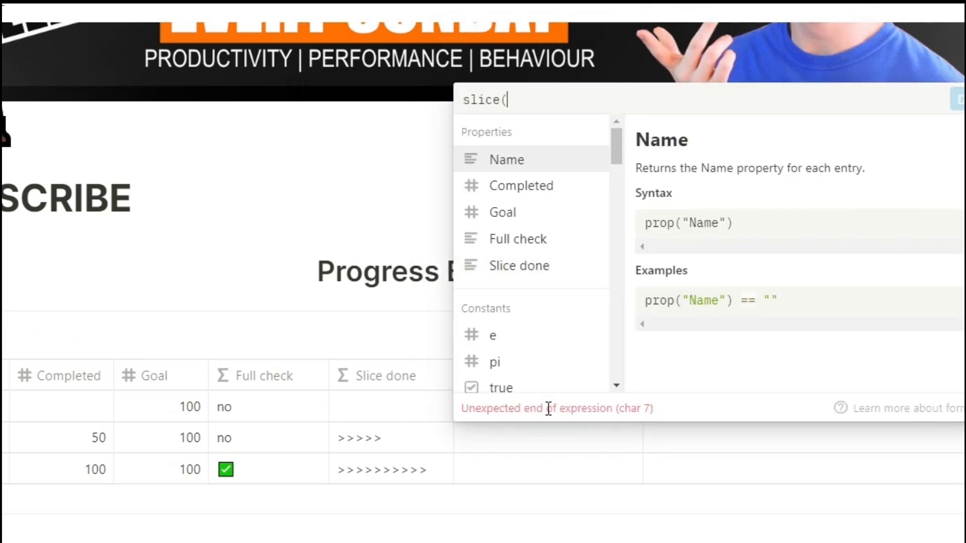
pyautogui.write('"')
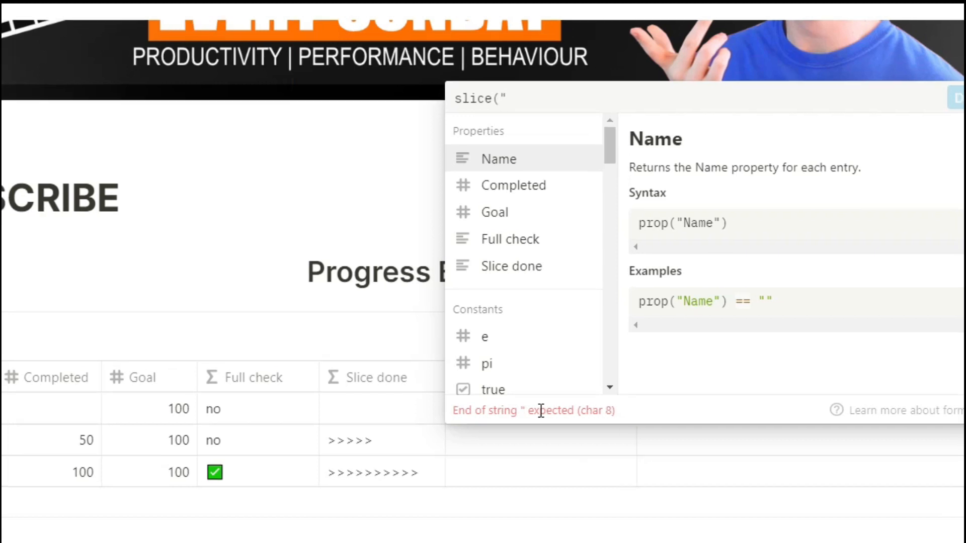
pyautogui.write('<')
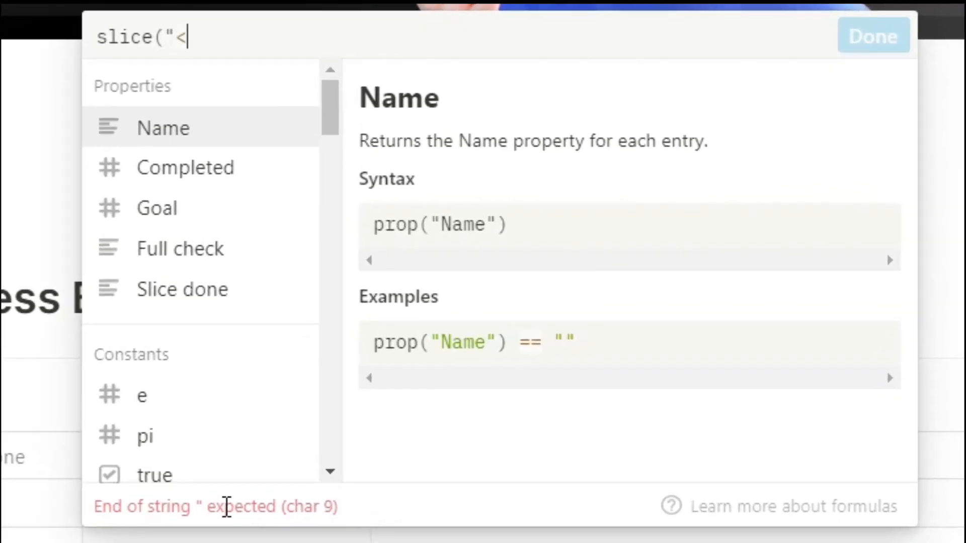
pyautogui.write('<<<<<<<<<<<<<')
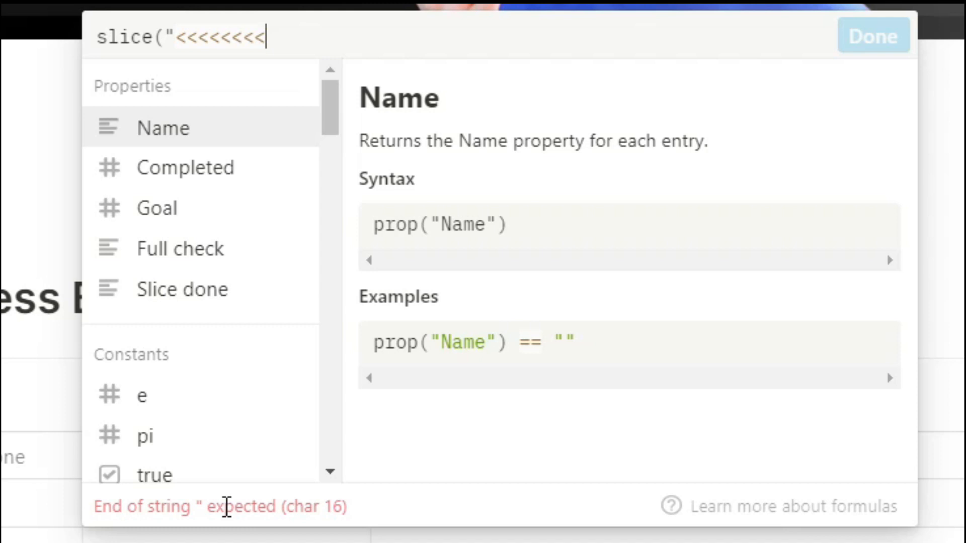
pyautogui.write('<<"')
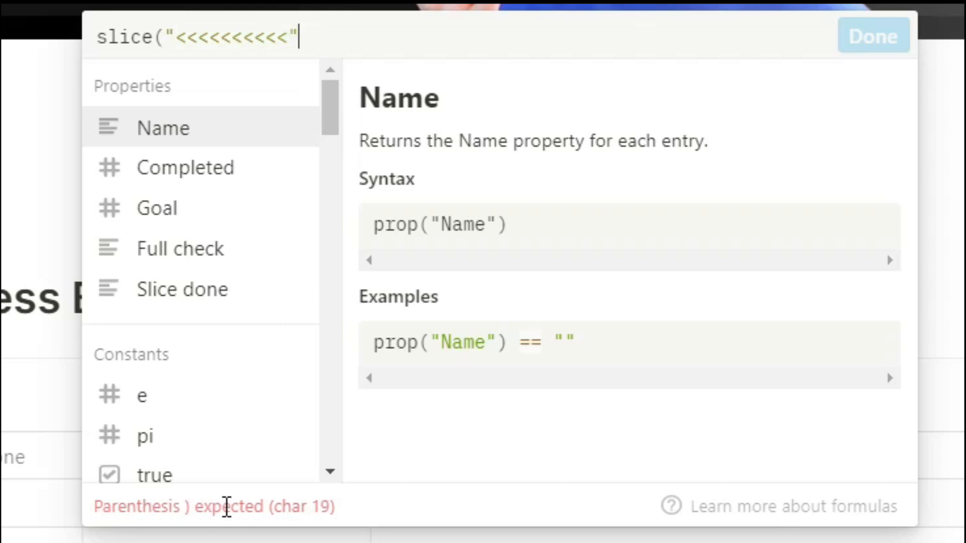
pyautogui.write(',0,')
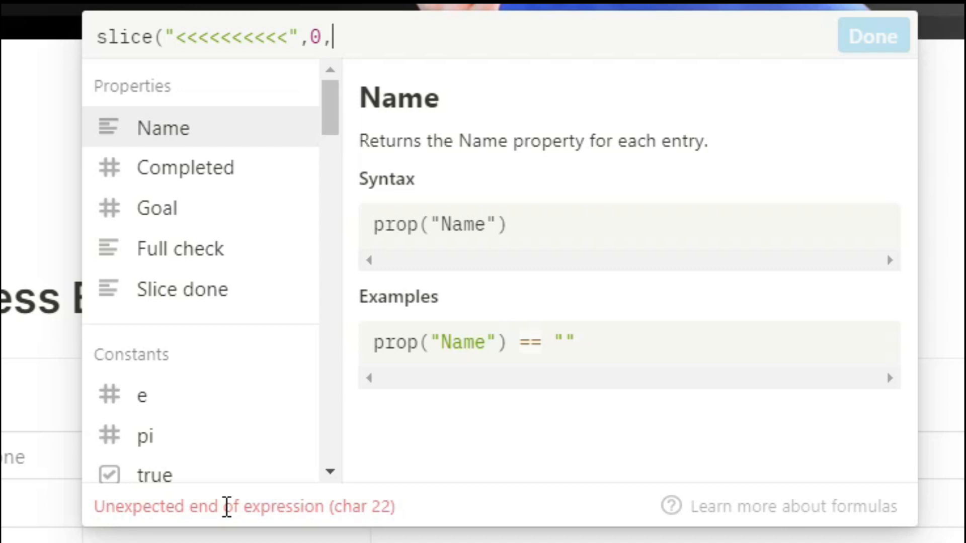
# Step: Complete the Slice left formula with ceil(prop("Completed")/prop("Goal")*10) as the end index and close the slice function
pyautogui.write('ceil')
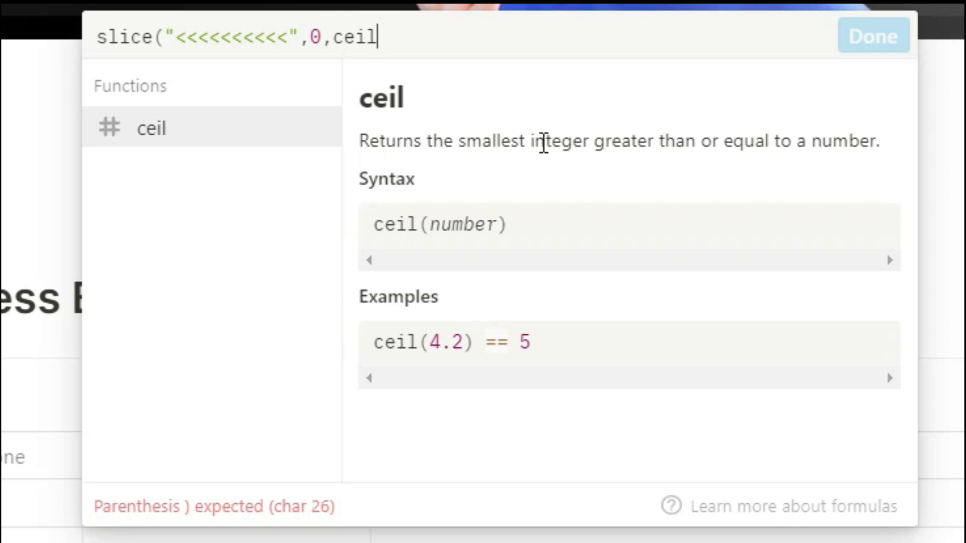
pyautogui.write('(')
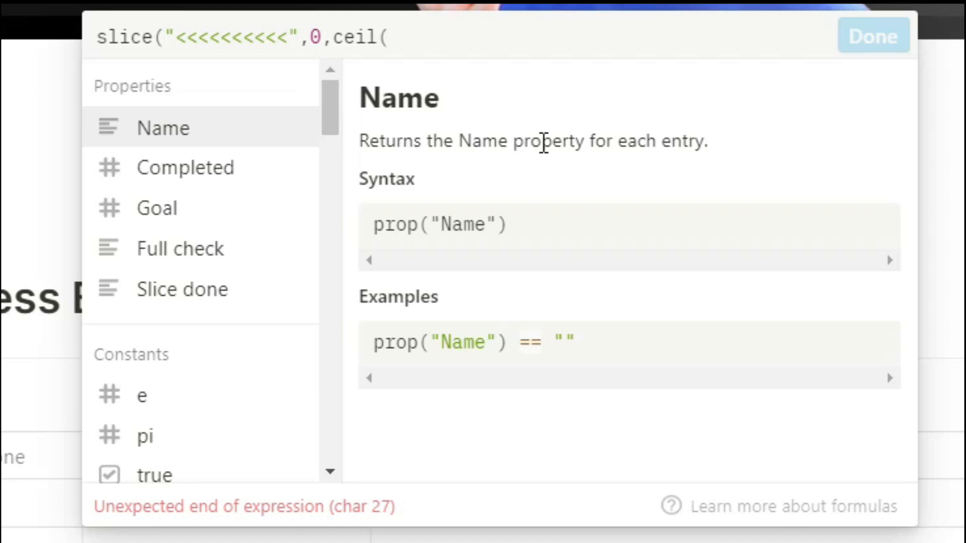
pyautogui.write('prop("Completed")/')
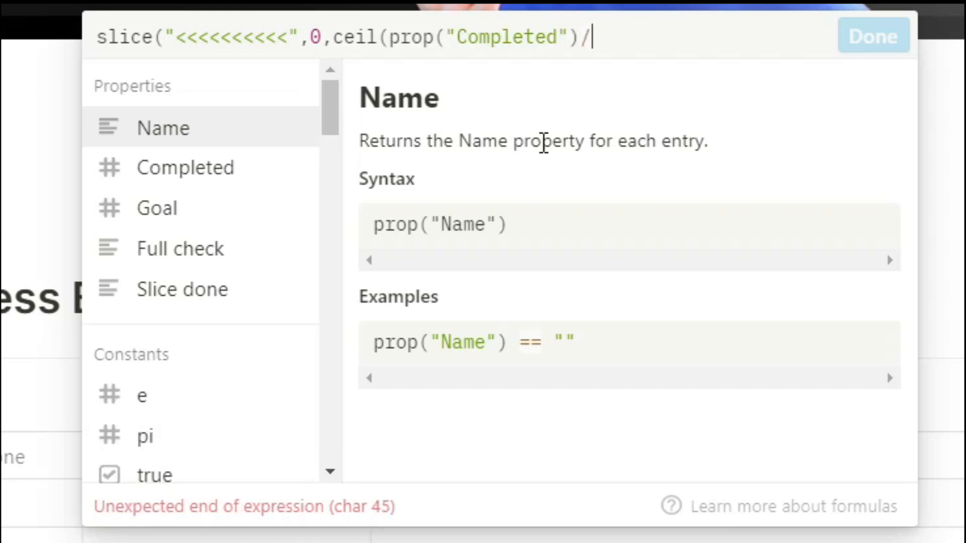
pyautogui.write('prop("Goal')
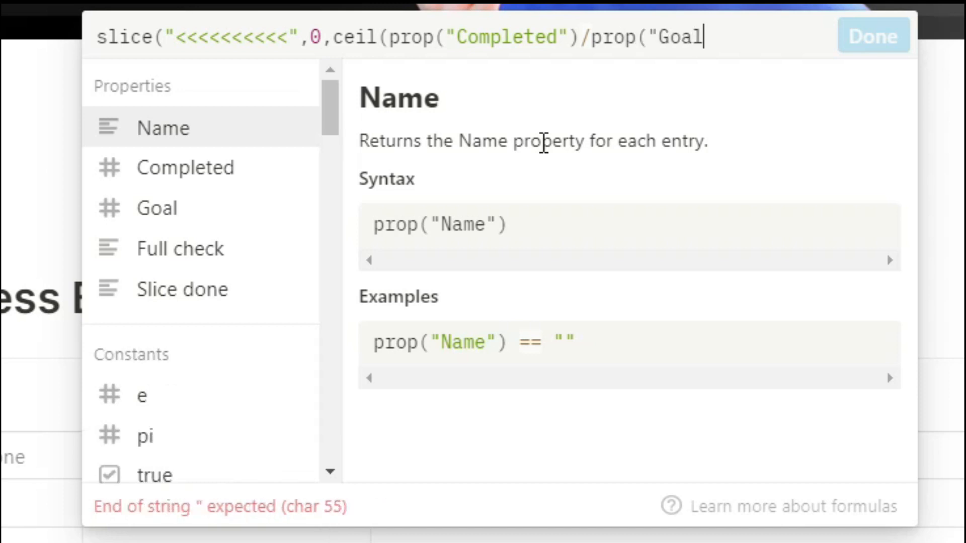
pyautogui.write('")')
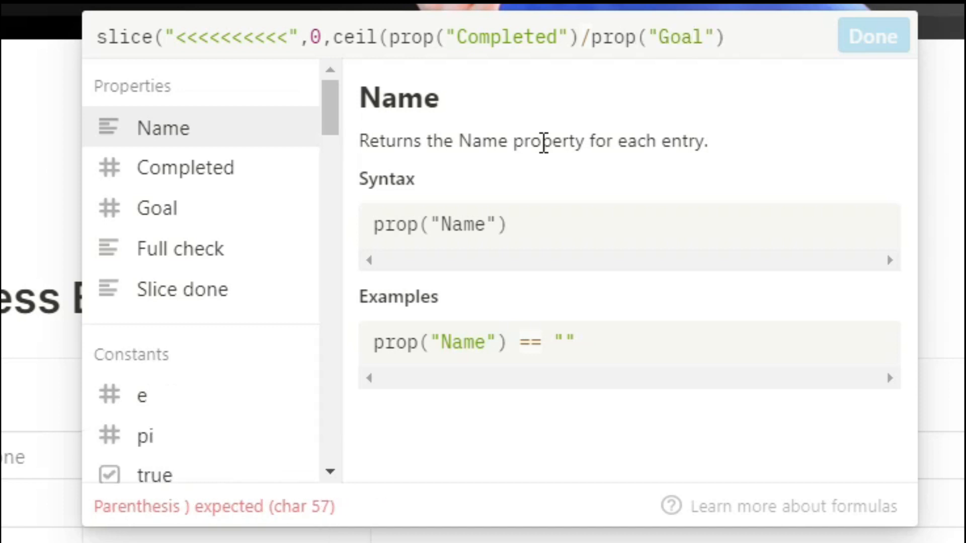
pyautogui.write('*10))')
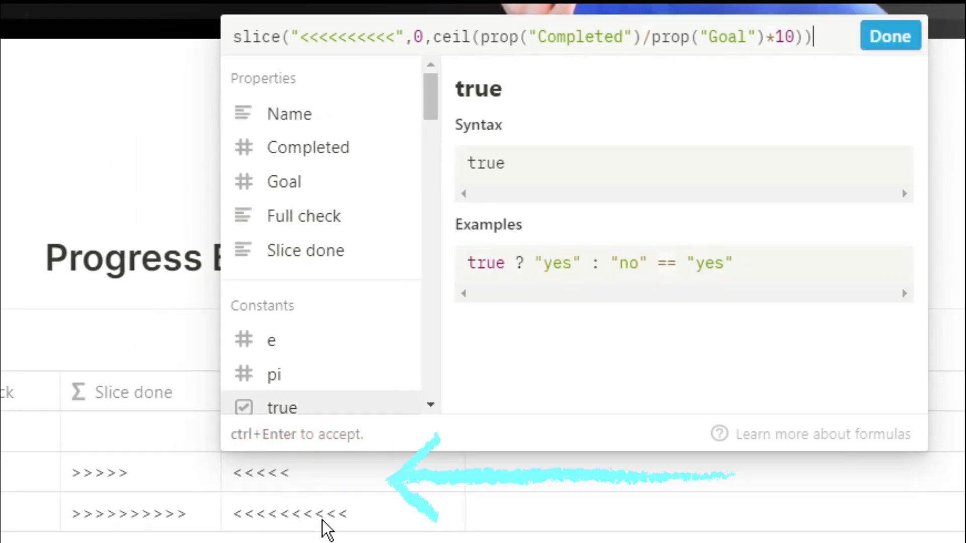
# Step: Insert 10- before prop("Completed") inside the ceil function, save the formula and narrow the Slice left column
pyautogui.click(483, 37)
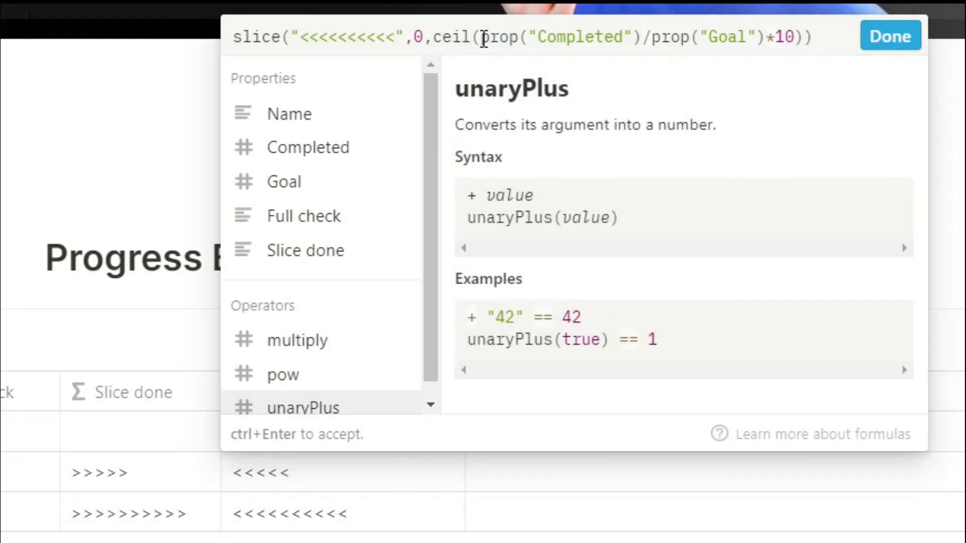
pyautogui.write('10-')
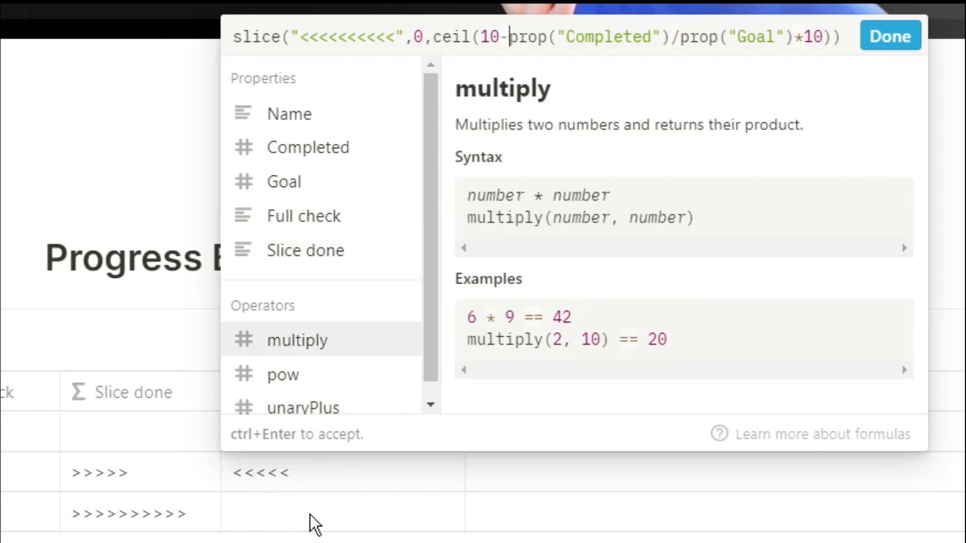
pyautogui.click(884, 40)
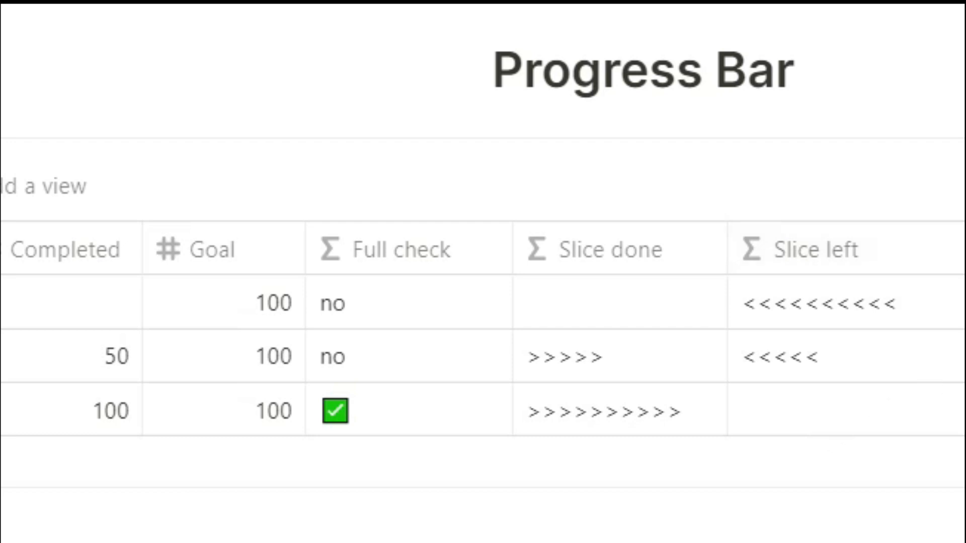
pyautogui.moveTo(955, 258); pyautogui.dragTo(922, 258)
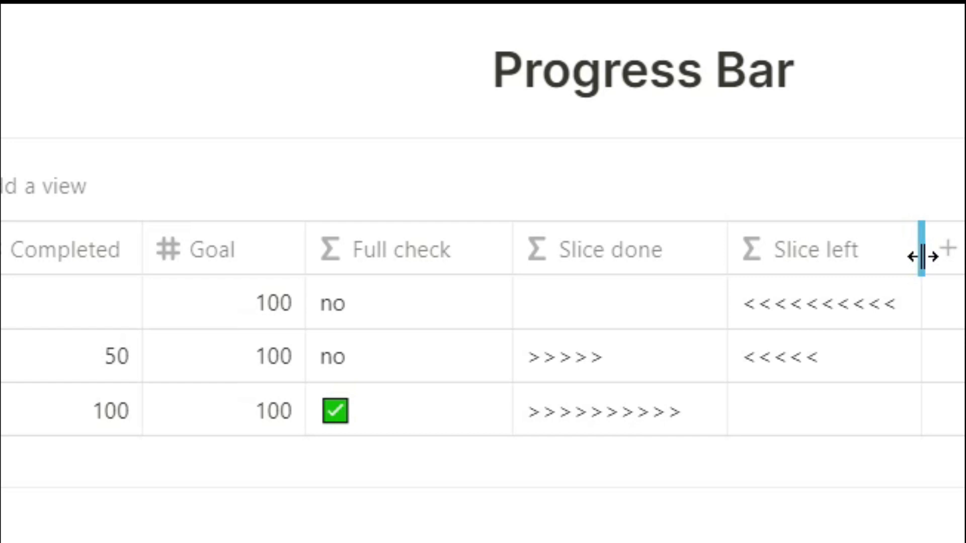
# Step: Add a column after Slice left, name it %Value and set its property type to Formula
pyautogui.click(947, 249)
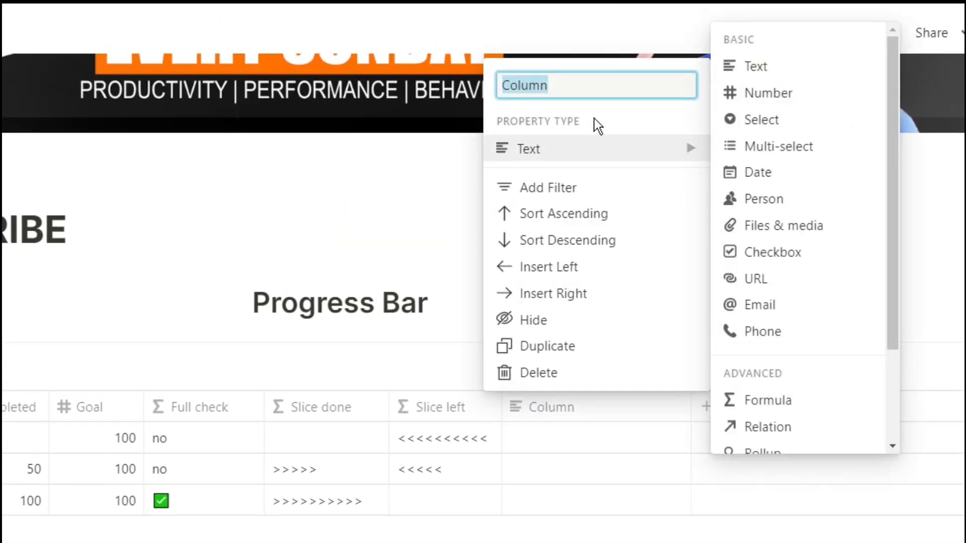
pyautogui.write('%Value')
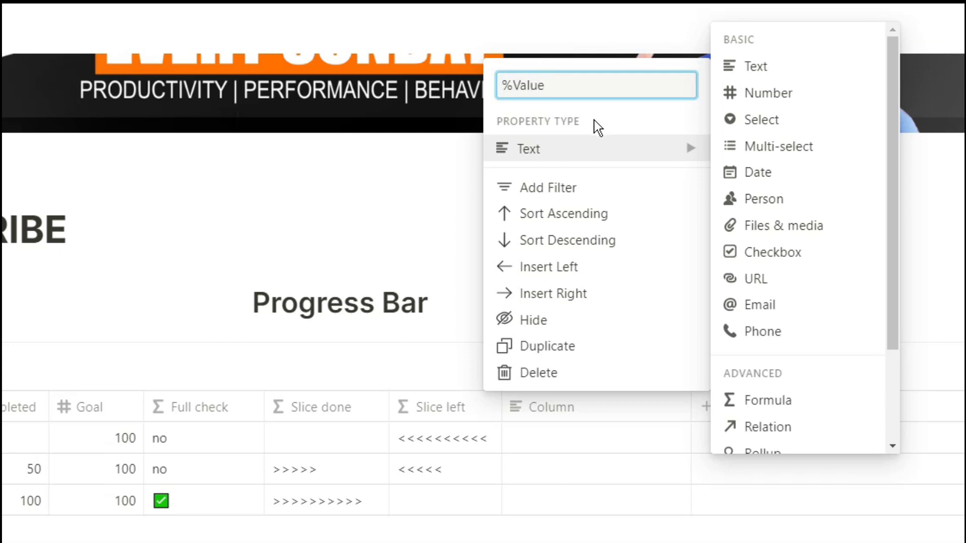
pyautogui.click(755, 401)
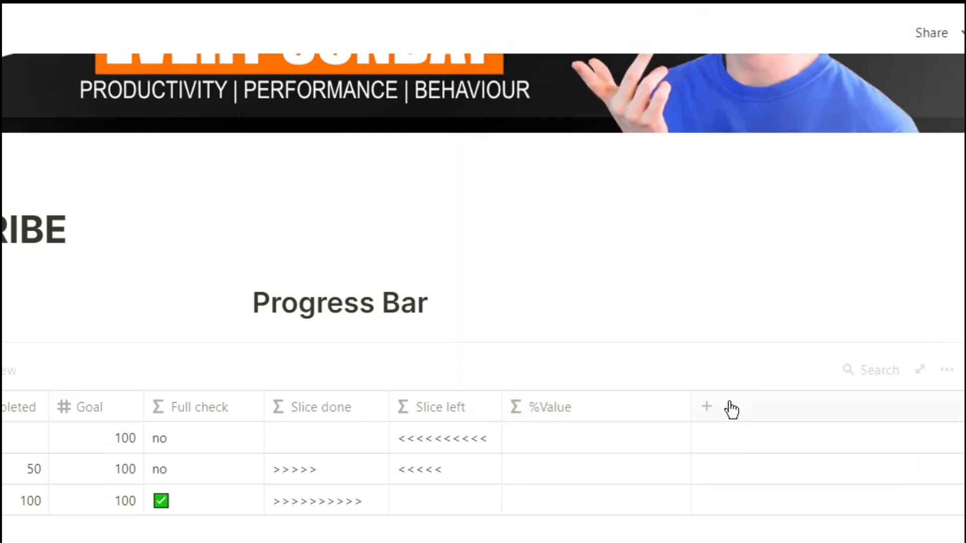
# Step: Enter round(prop("Completed")/prop("Goal")*100) as the formula of the %Value column
pyautogui.click(638, 433)
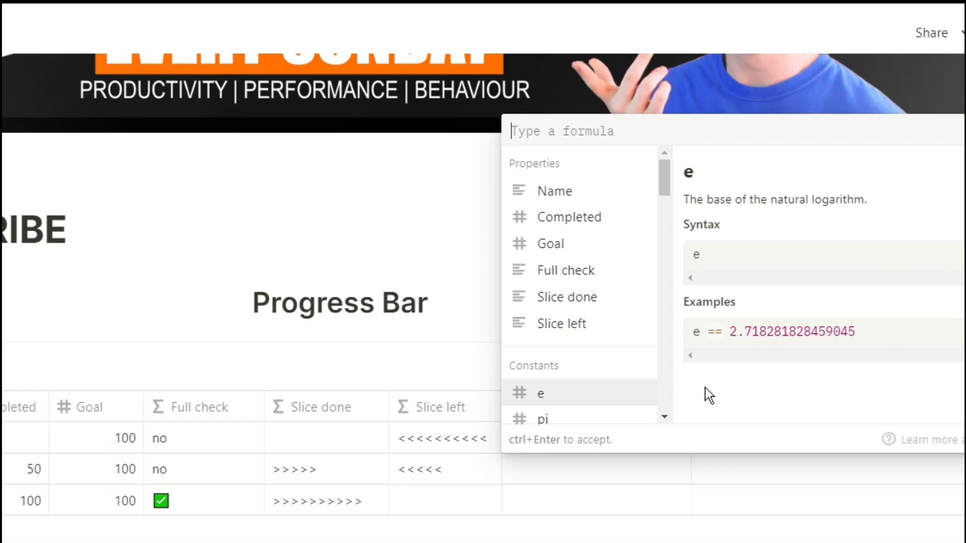
pyautogui.write('round')
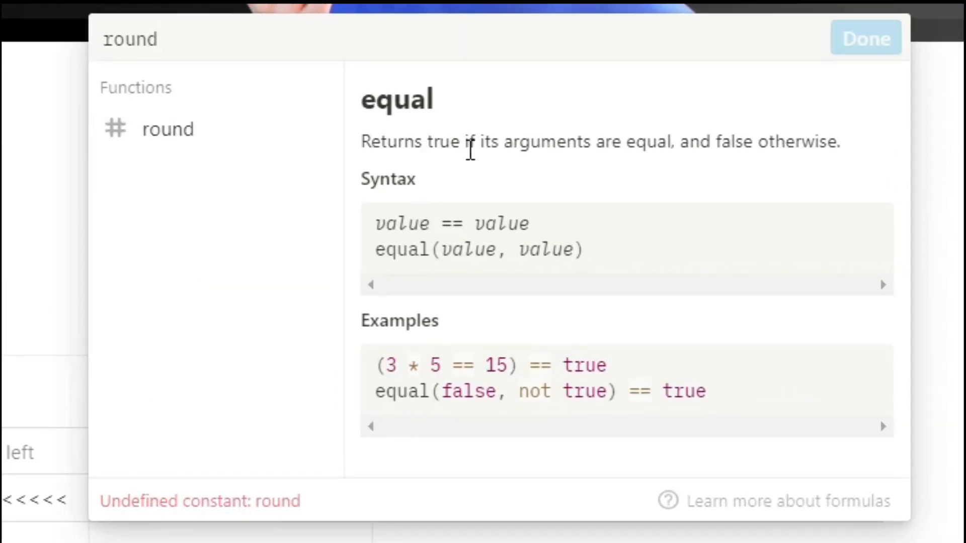
pyautogui.moveTo(312, 129)
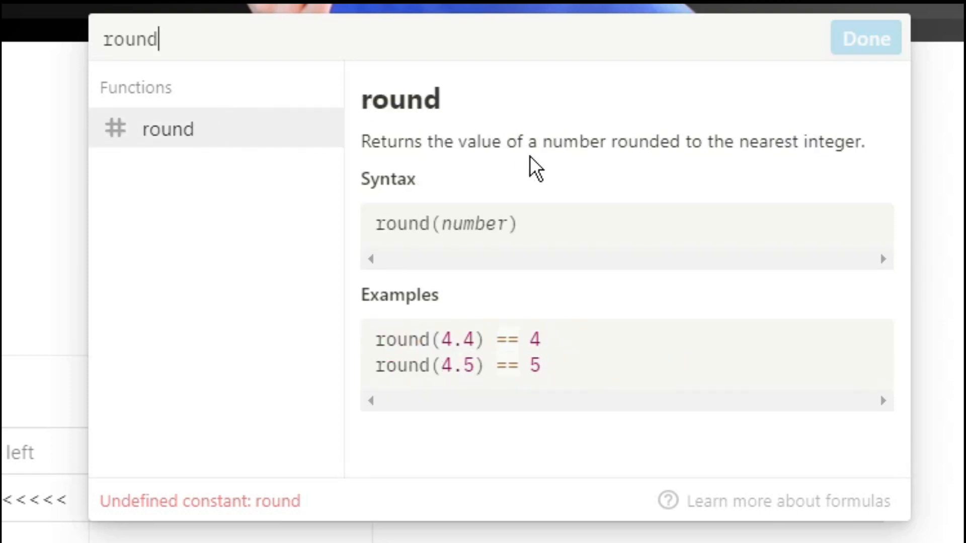
pyautogui.write('(prop')
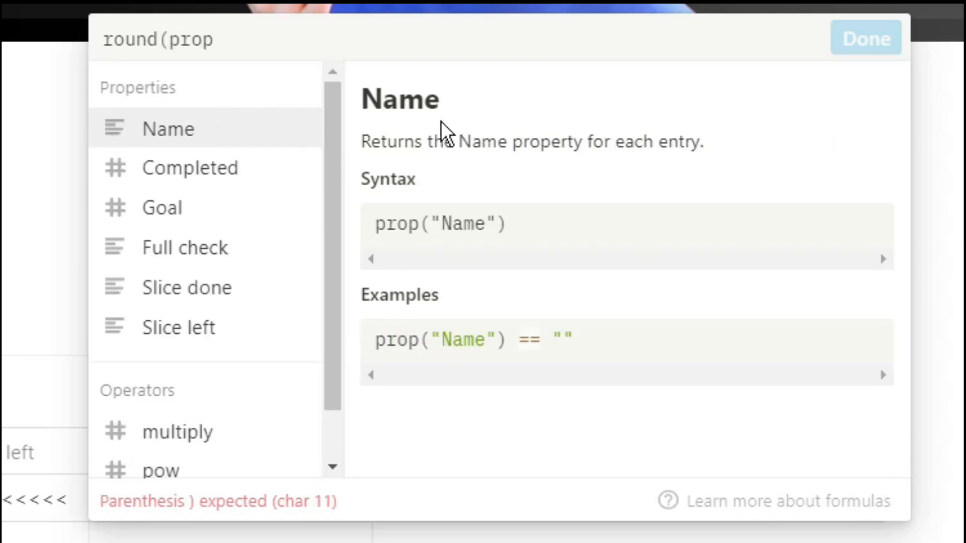
pyautogui.write('("Completed")/')
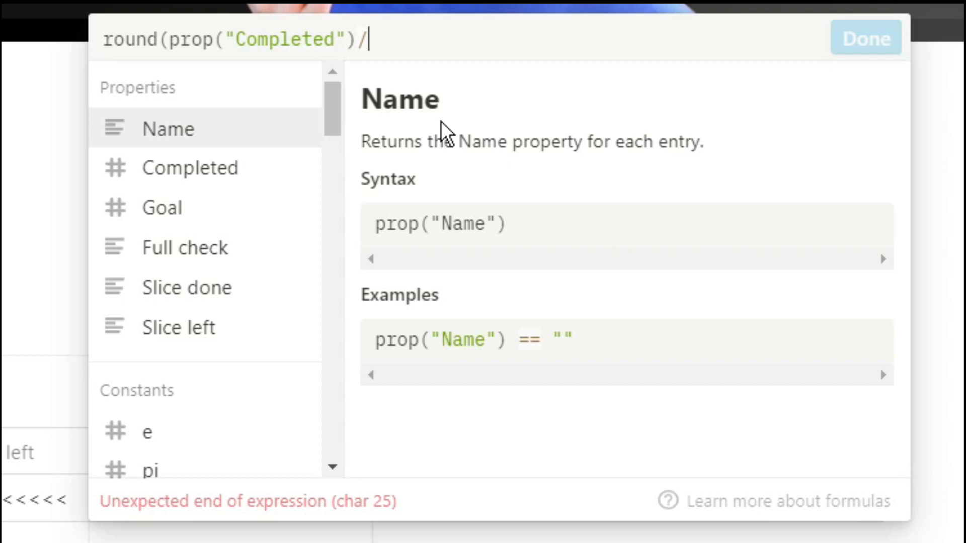
pyautogui.write('prop("Goal')
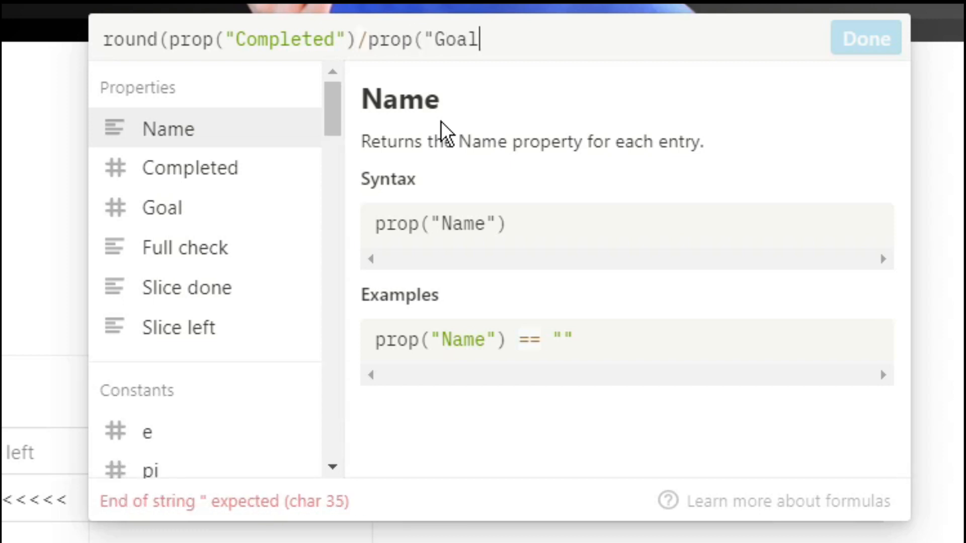
pyautogui.write('")*')
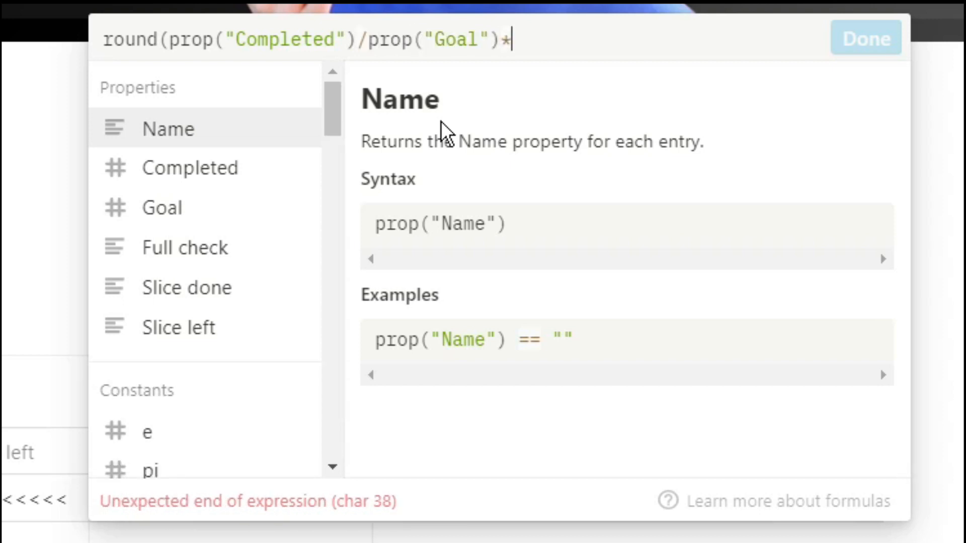
pyautogui.write('100)')
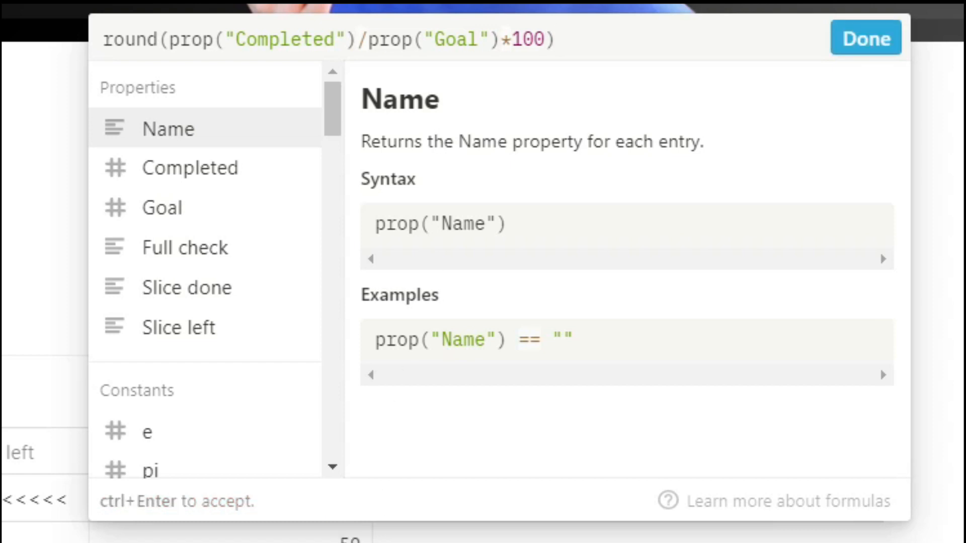
# Step: Save the %Value formula and narrow the %Value column
pyautogui.click(856, 51)
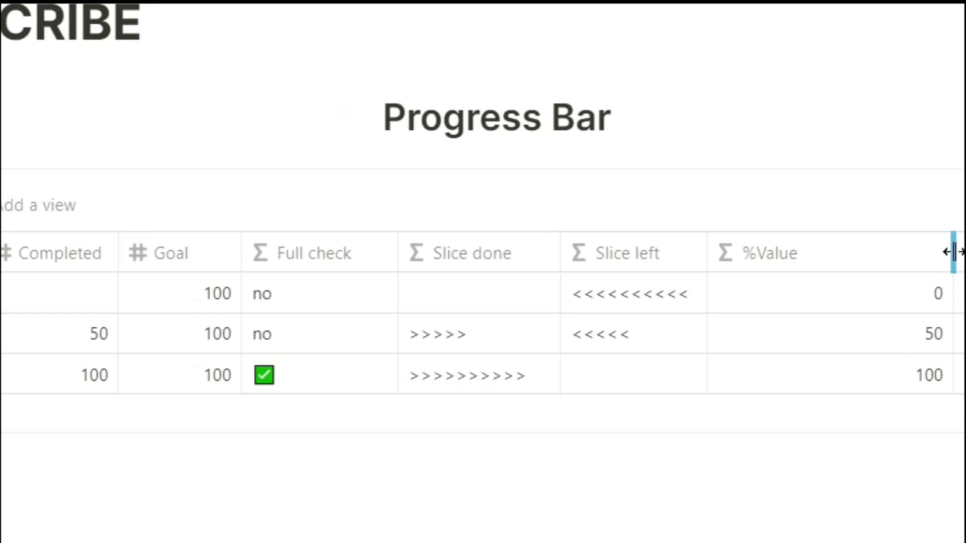
pyautogui.moveTo(953, 252); pyautogui.dragTo(810, 259)
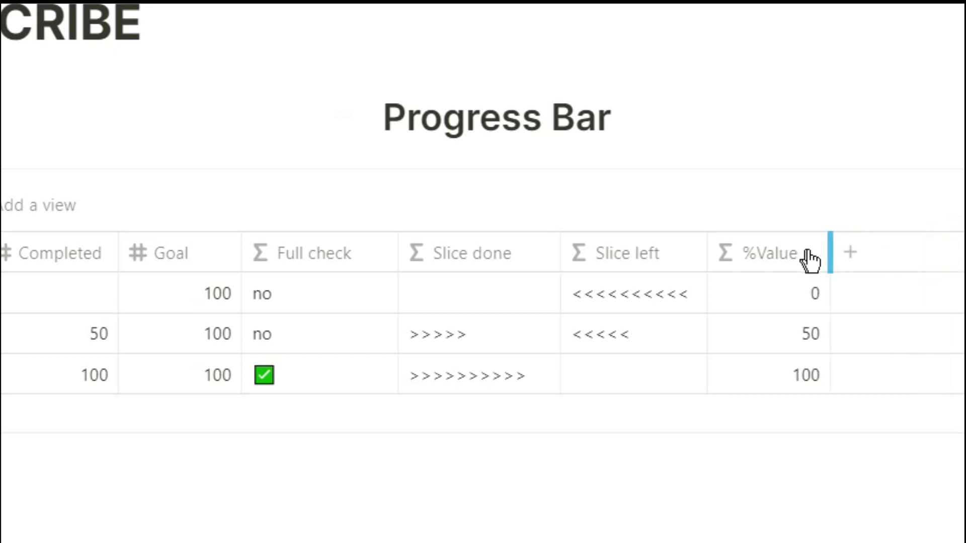
# Step: Add a Formula column after %Value, narrow it and name it %
pyautogui.click(850, 263)
pyautogui.moveTo(572, 167)
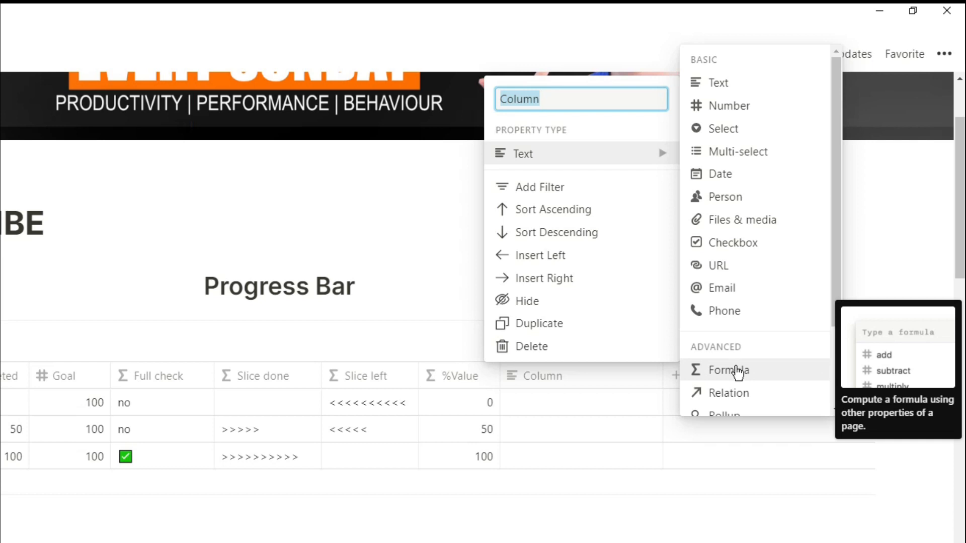
pyautogui.click(737, 371)
pyautogui.moveTo(658, 373); pyautogui.dragTo(559, 384)
pyautogui.click(558, 384)
pyautogui.write('5')
pyautogui.press('BackSpace')
pyautogui.write('%')
# Step: Enter empty(prop("Completed")) ? "0%" : "%" as the formula of the % column and save it
pyautogui.click(541, 163)
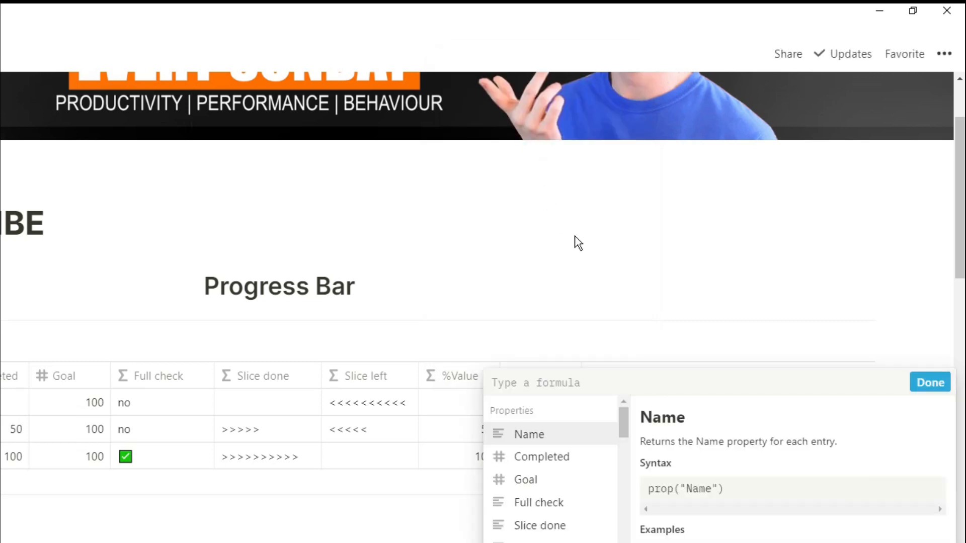
pyautogui.write('empty(')
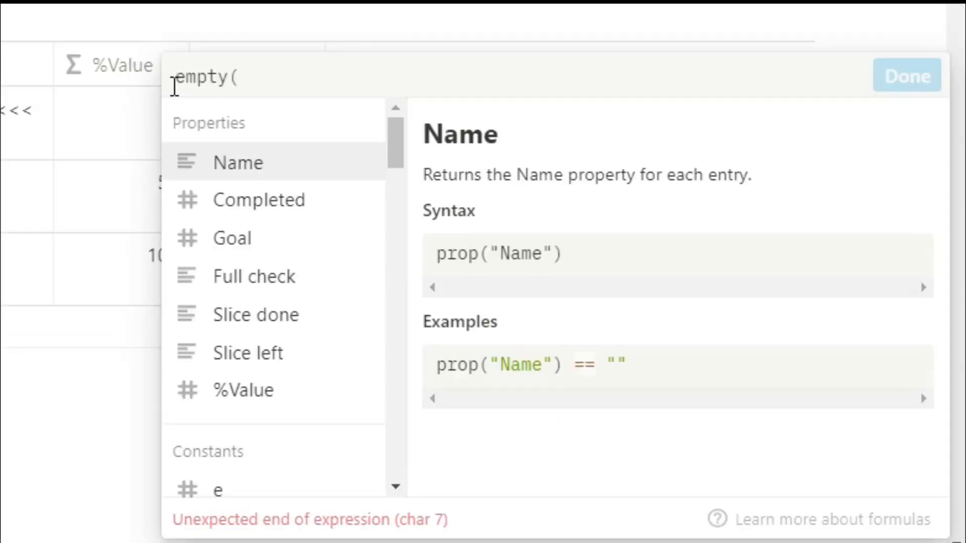
pyautogui.write('prop("Com')
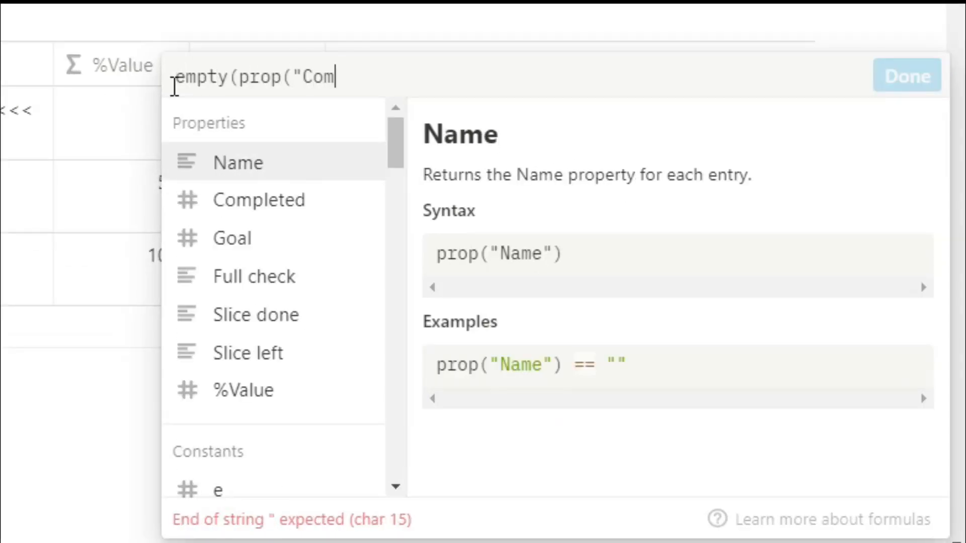
pyautogui.write('pleted")) ? "')
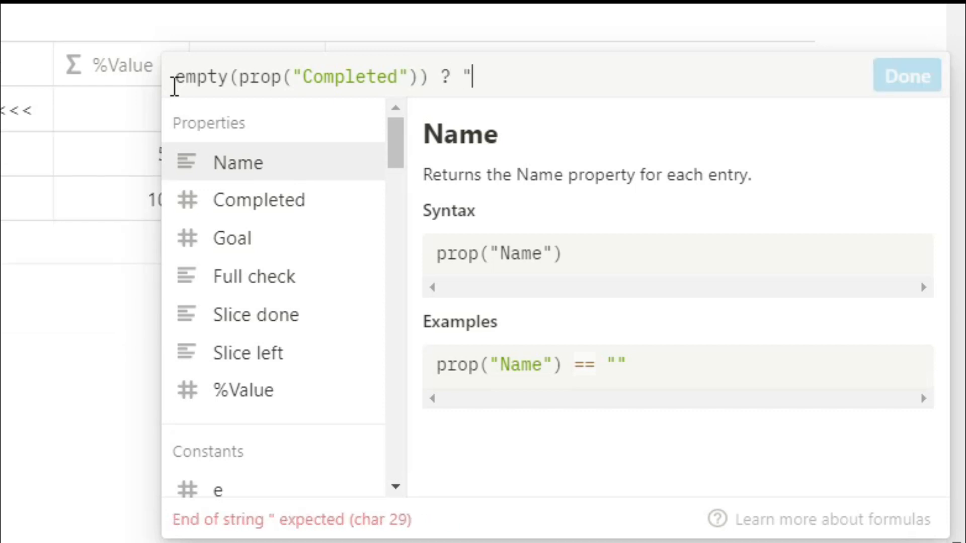
pyautogui.write('0%" :')
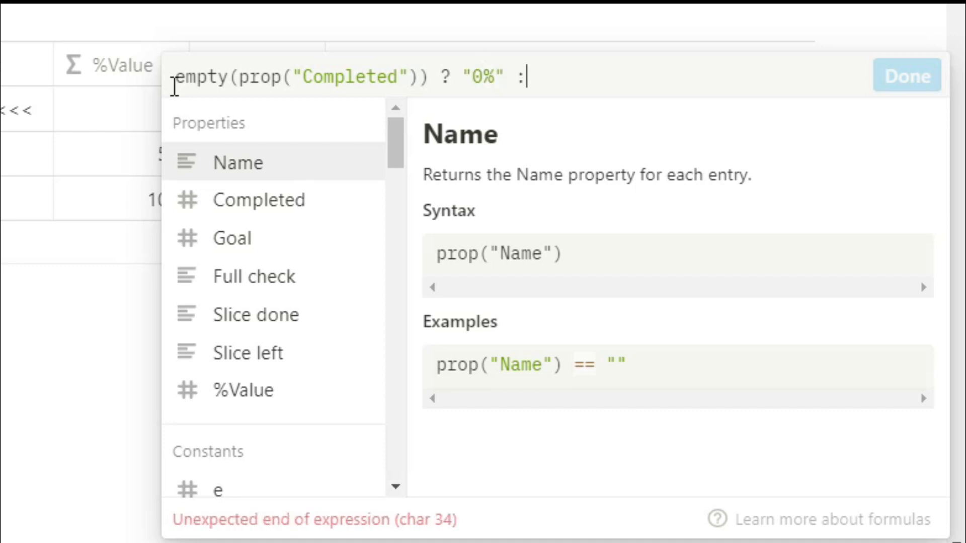
pyautogui.write(' "%"')
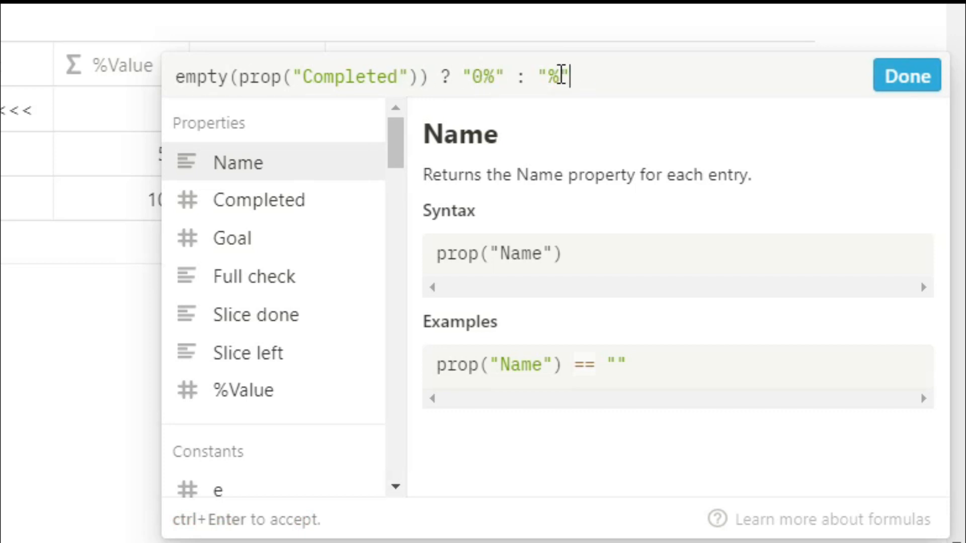
pyautogui.click(902, 85)
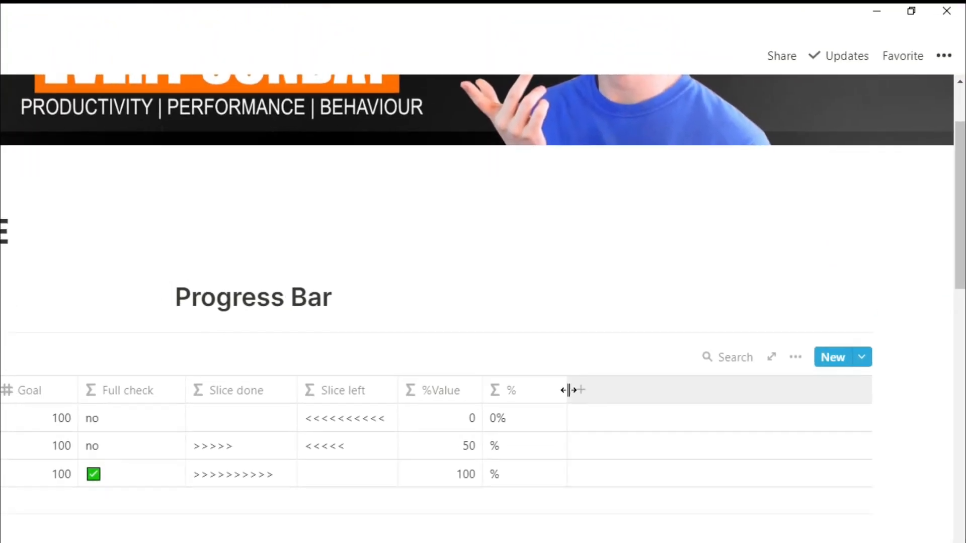
# Step: Add a Formula column after the % column and name it Progress bar
pyautogui.click(579, 391)
pyautogui.moveTo(671, 164)
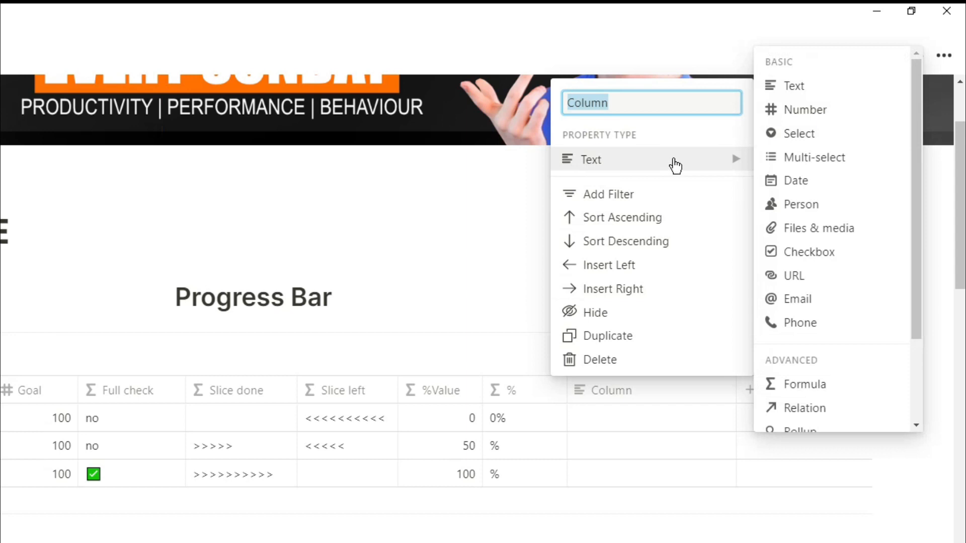
pyautogui.click(819, 383)
pyautogui.click(672, 394)
pyautogui.write('Progress bar')
# Step: Start the Progress bar formula with the condition prop("Completed")/prop("Goal")>=1 ? "✅" : using the green check mark emoji
pyautogui.click(637, 174)
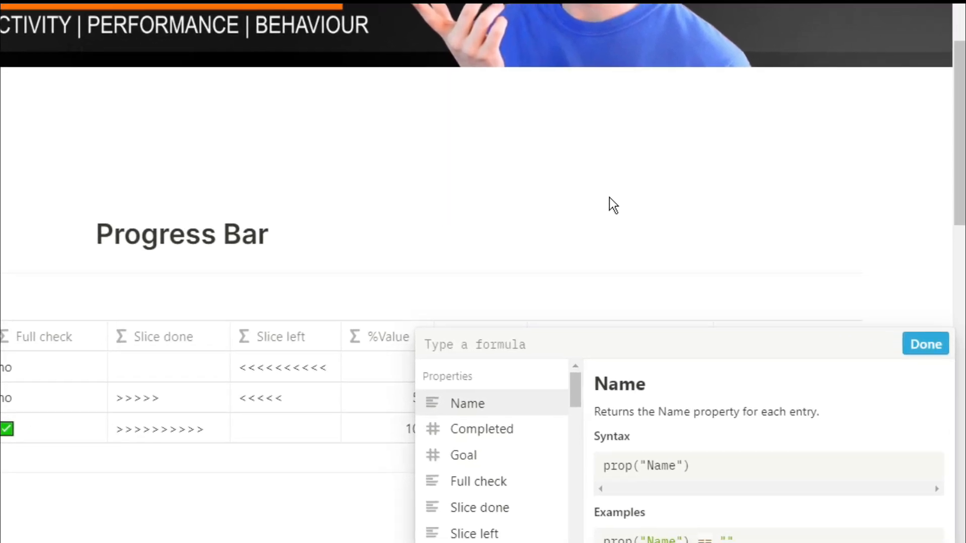
pyautogui.write('prop')
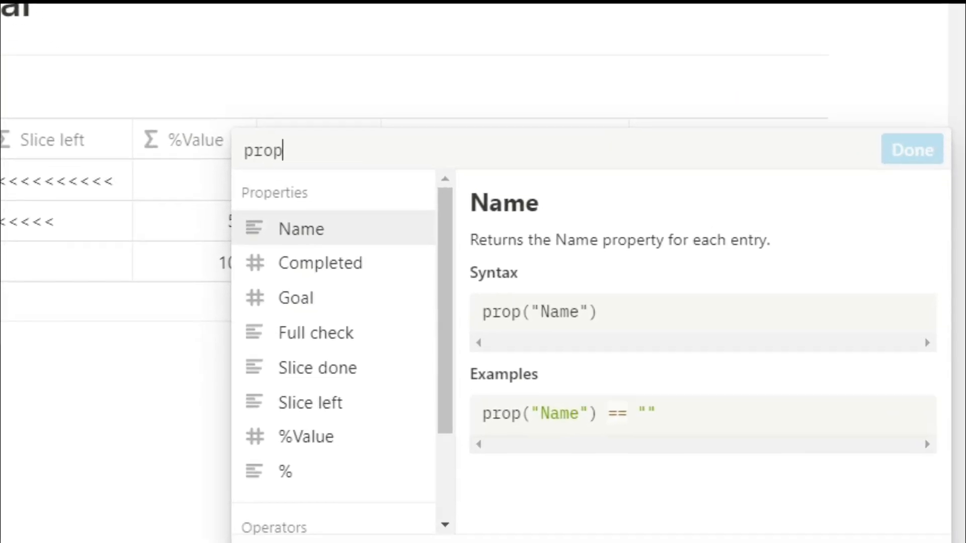
pyautogui.write('("Completed")')
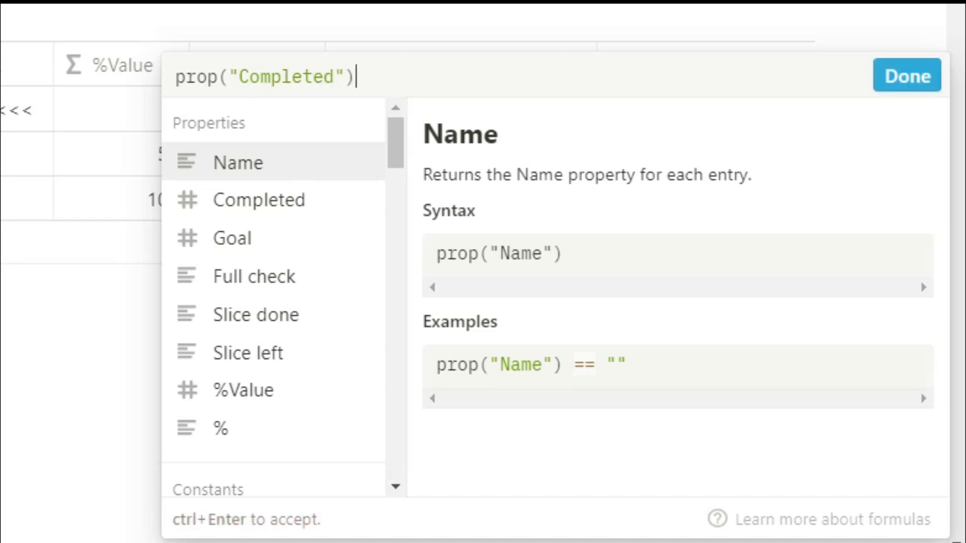
pyautogui.write('/prop(')
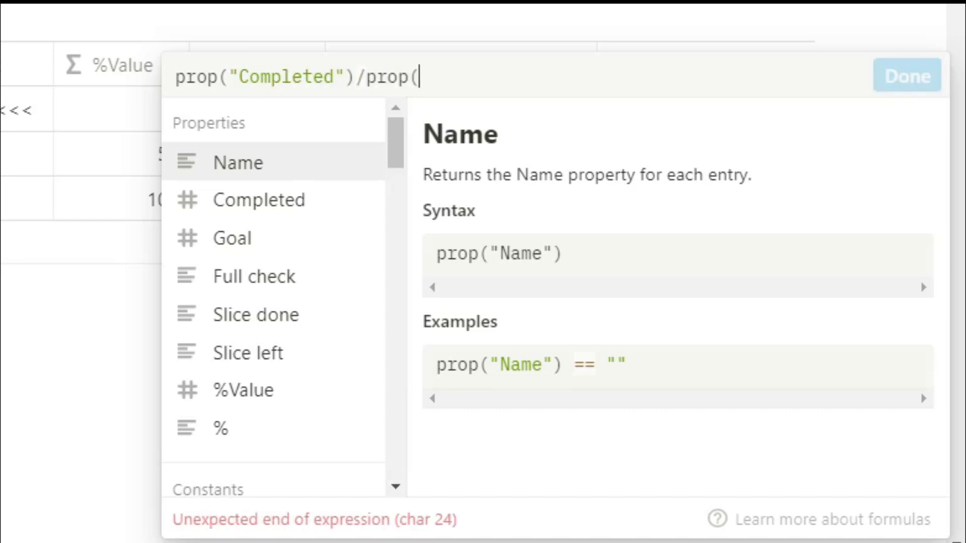
pyautogui.write('"Goal")')
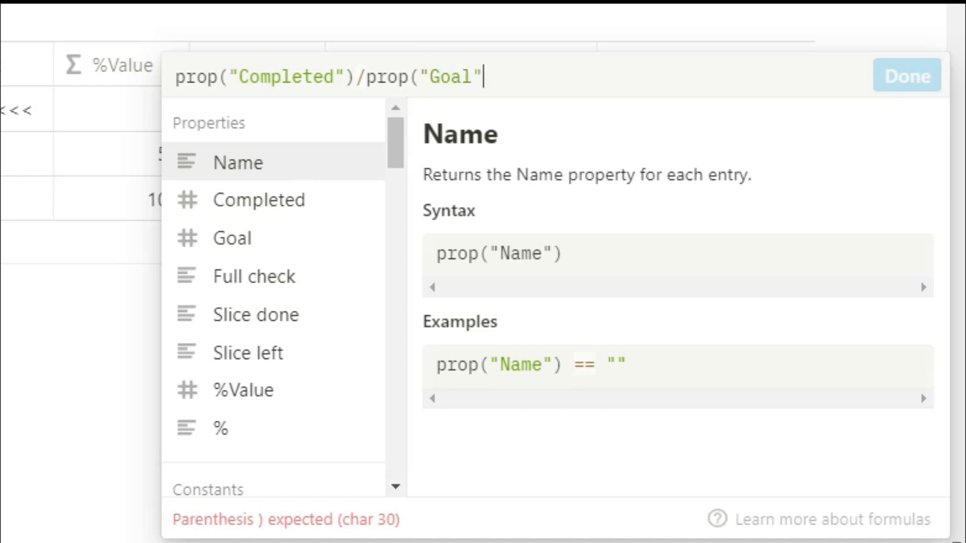
pyautogui.write('>=1')
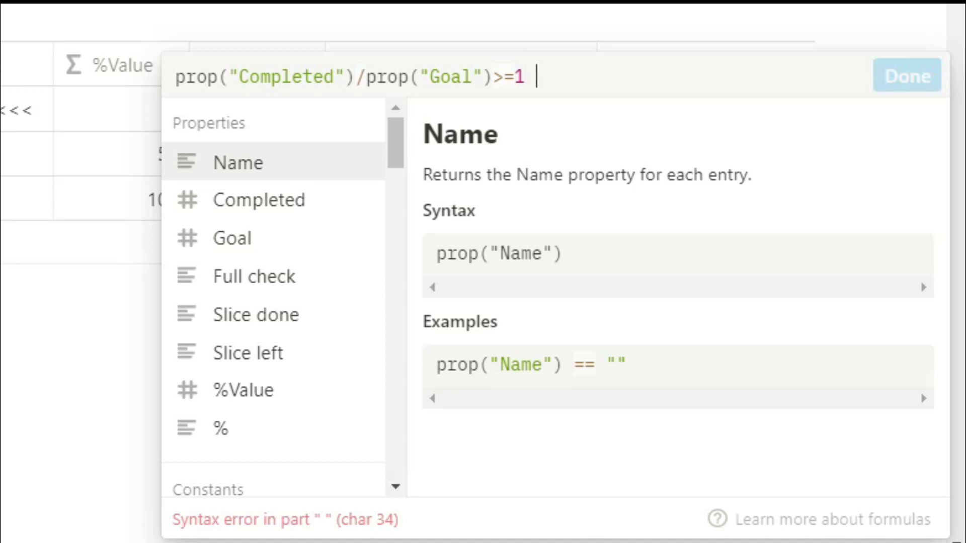
pyautogui.write(' ? "')
pyautogui.press('super+period')
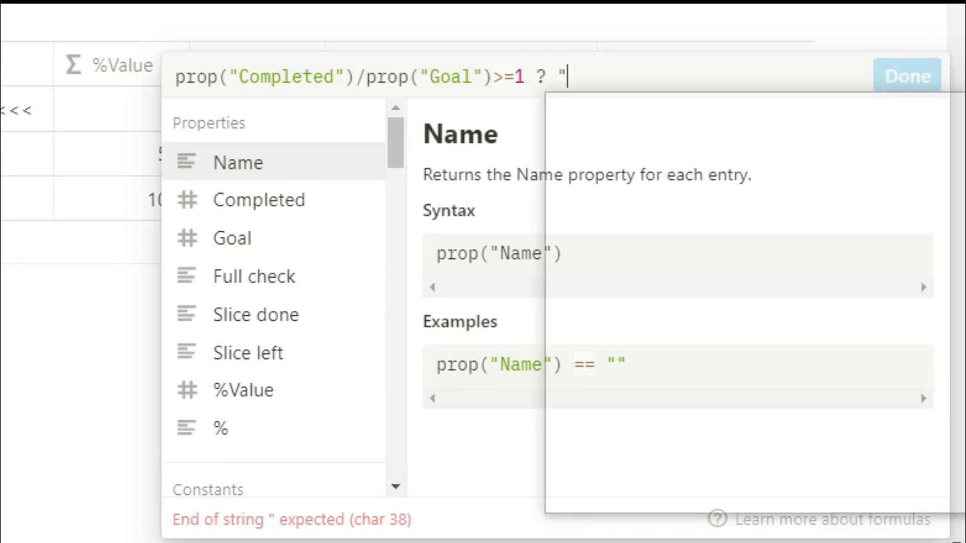
pyautogui.click(581, 237)
pyautogui.click(619, 75)
pyautogui.write('" :')
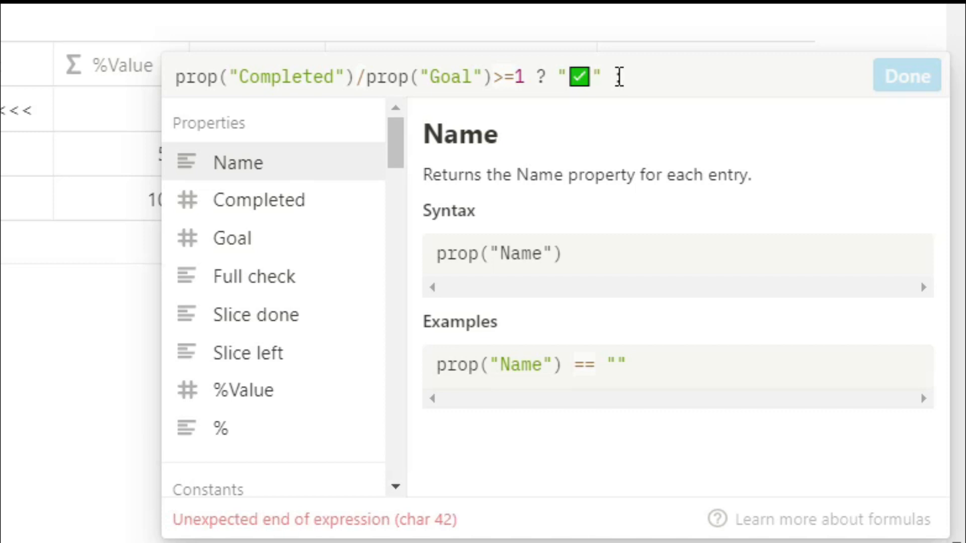
# Step: Add format(slice(">>>>>>>>>>",0,floor(prop("Completed")/prop("Goal")*10))) as the else part of the Progress bar formula
pyautogui.write(' format')
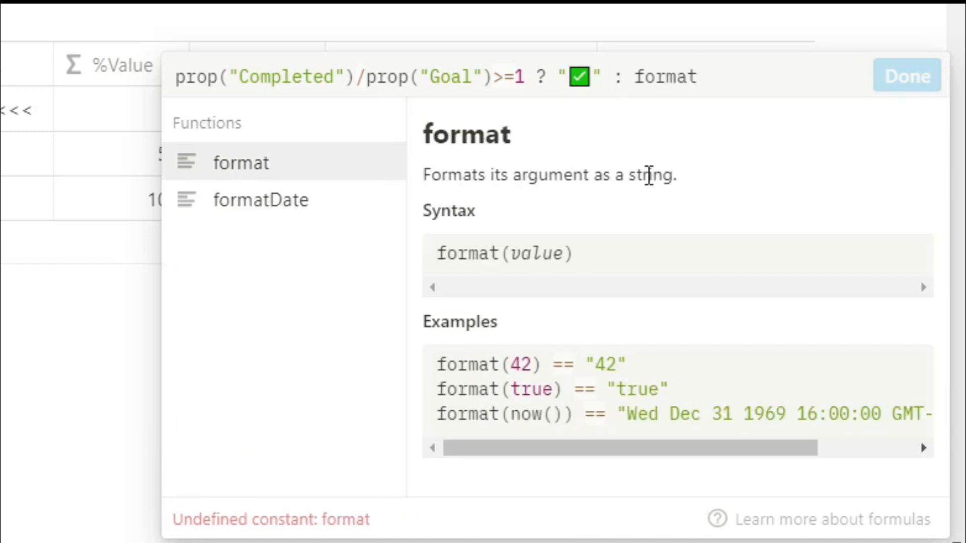
pyautogui.write('(slice')
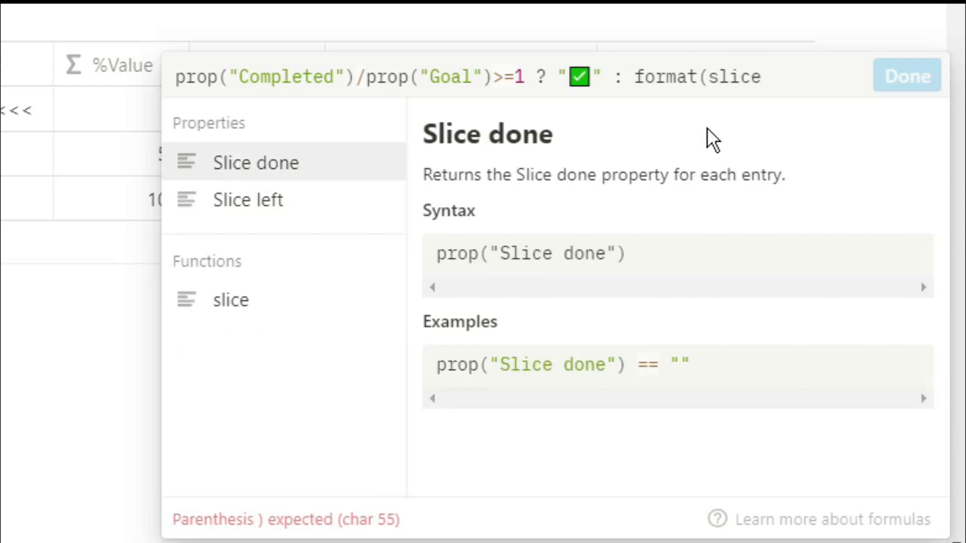
pyautogui.write('(">>')
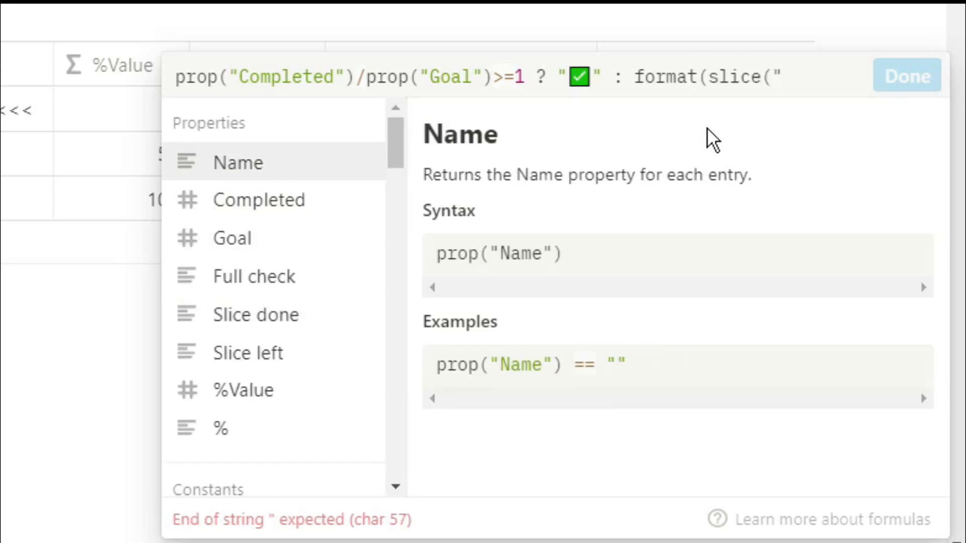
pyautogui.write('>>>>>>>>')
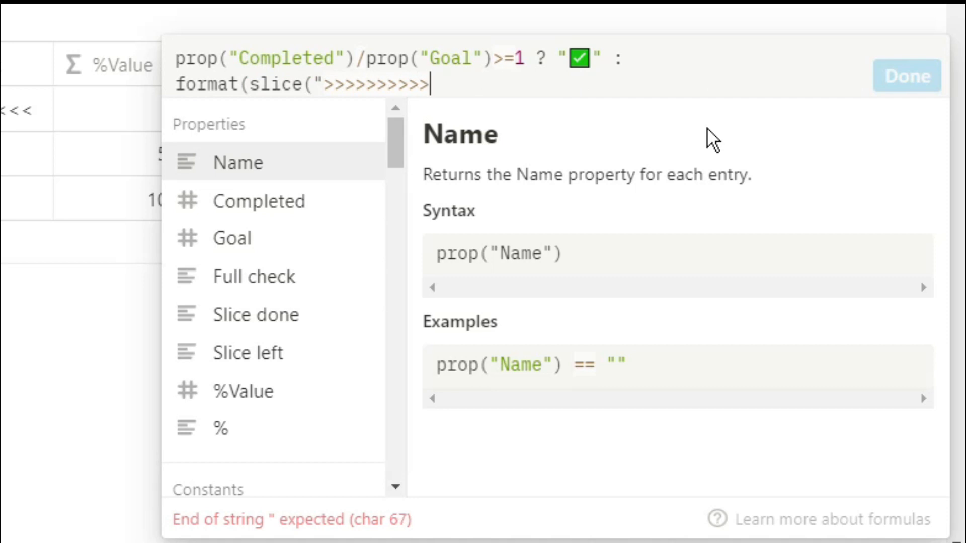
pyautogui.write('",0,')
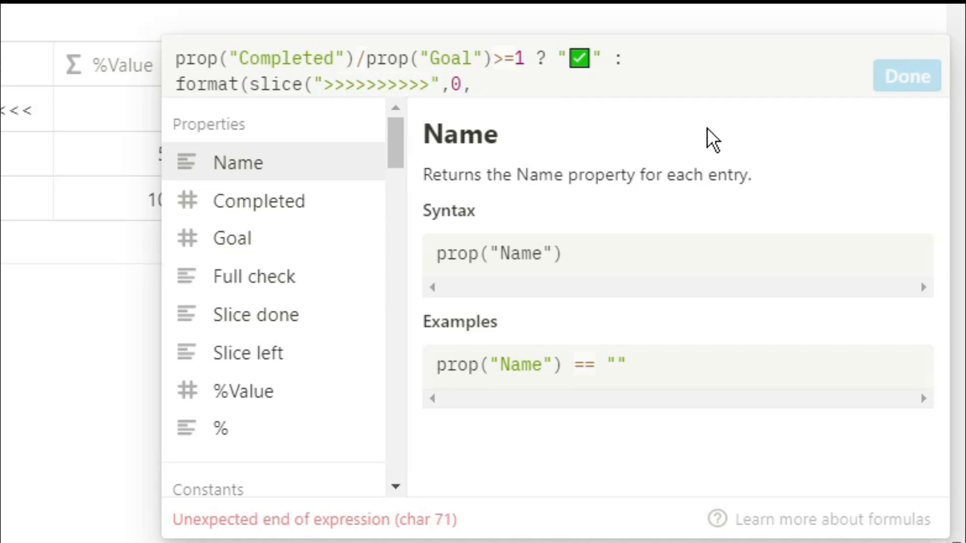
pyautogui.write('flo')
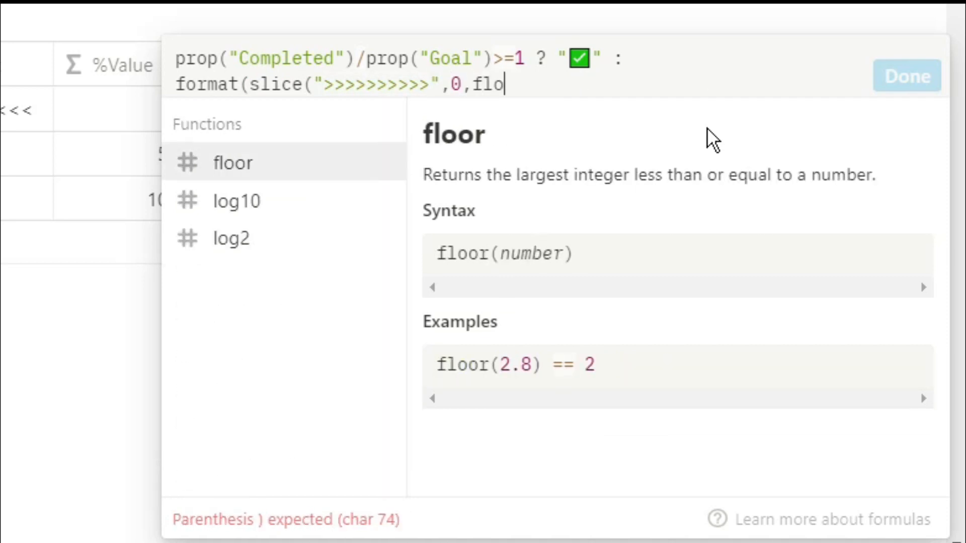
pyautogui.write('or(p')
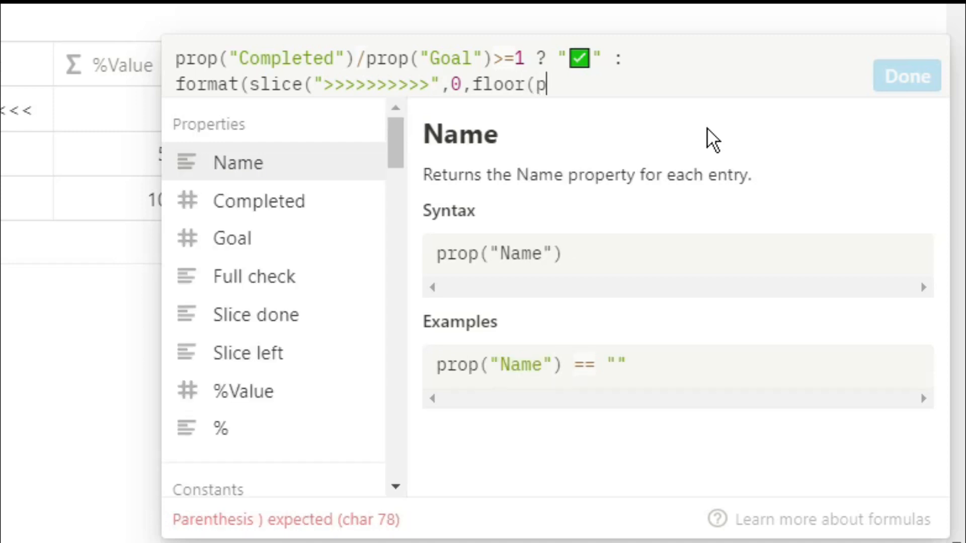
pyautogui.write('rop("Completed")')
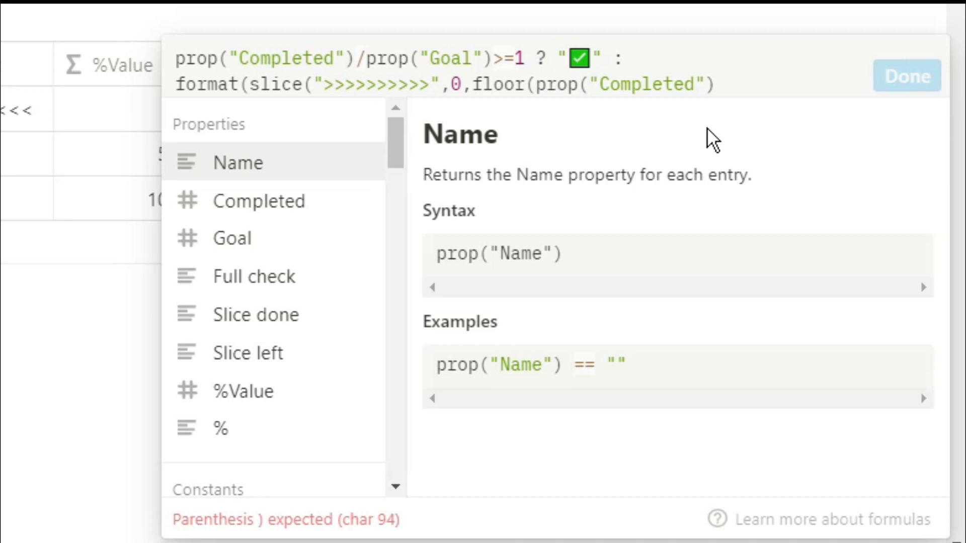
pyautogui.write('/prop("Goal")')
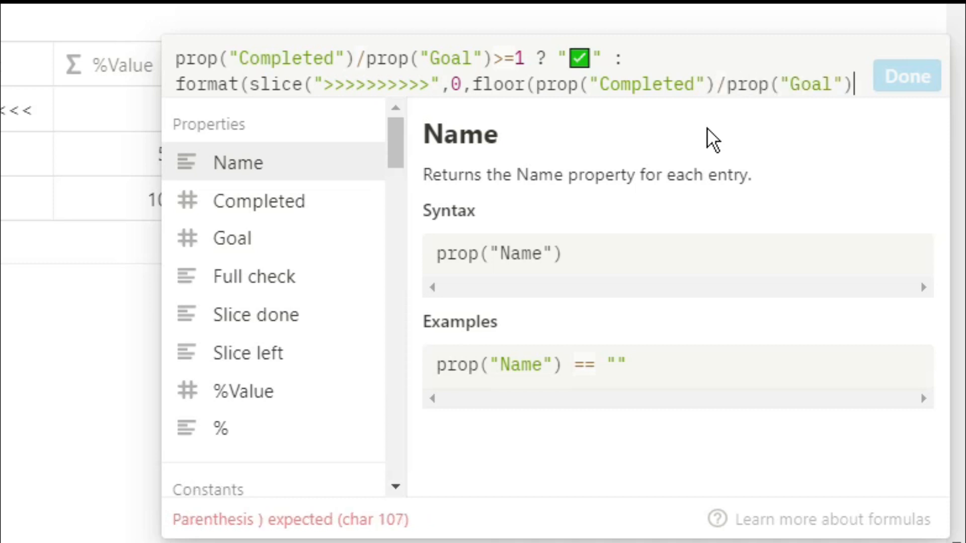
pyautogui.write('*')
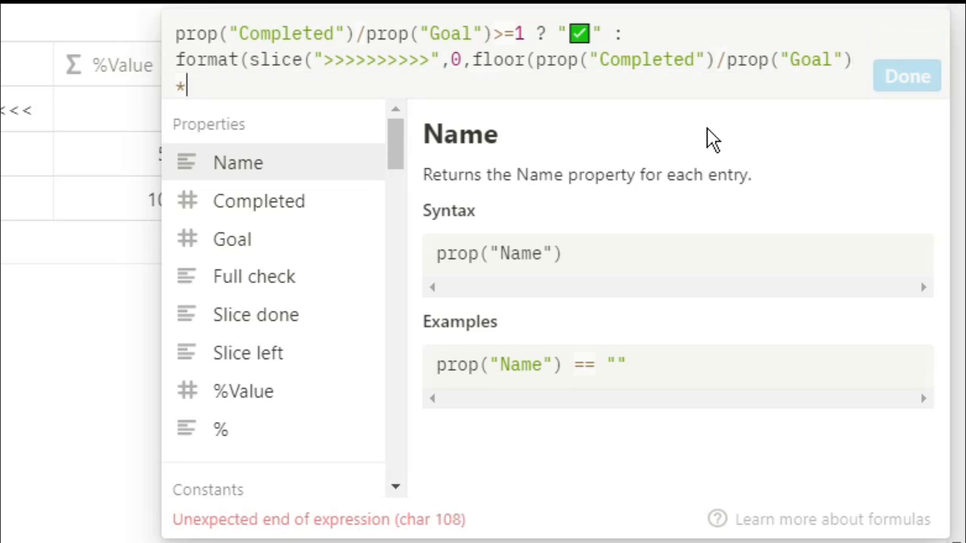
pyautogui.write('10))')
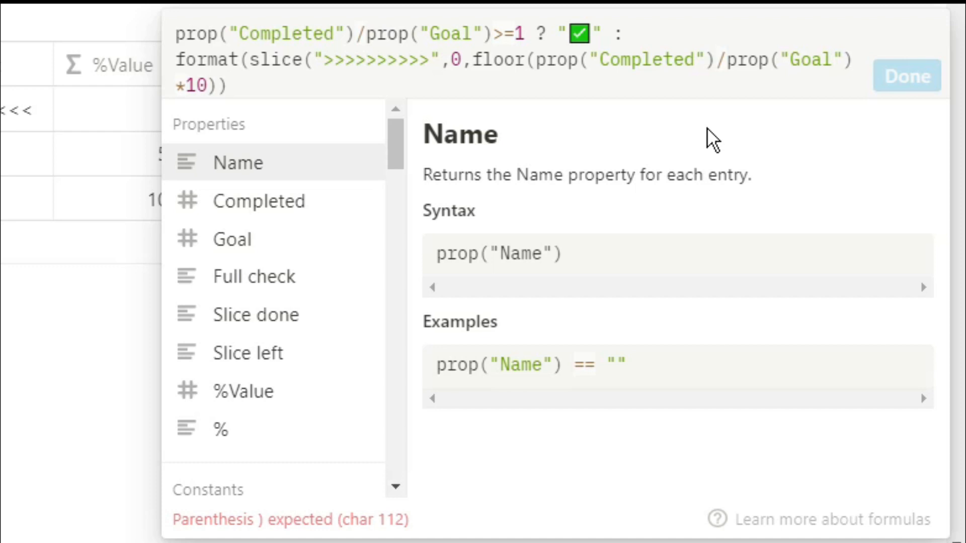
pyautogui.write(')')
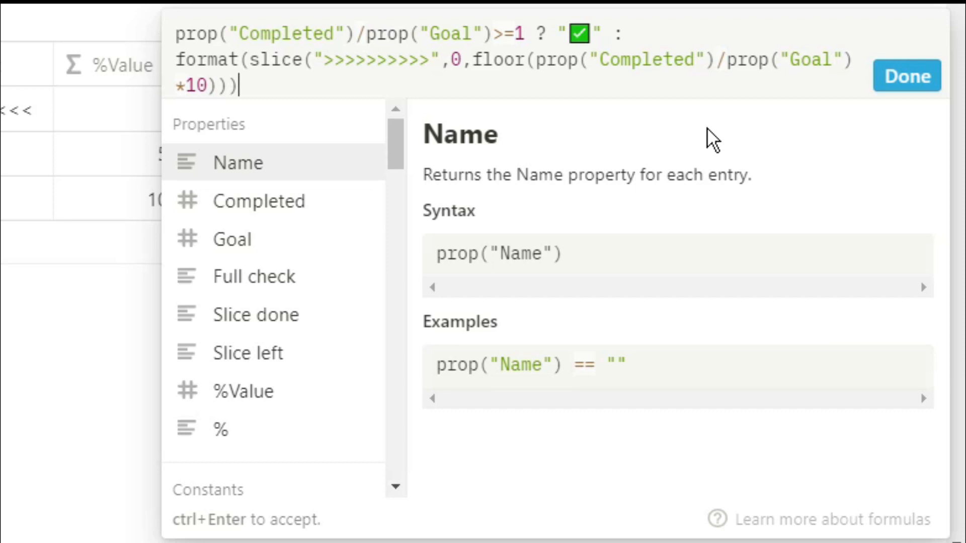
# Step: Append + slice("<<<<<<<<<<",0,ceil(10-prop("Completed")/prop("Goal")*10)) to the Progress bar formula
pyautogui.write('+ slice("')
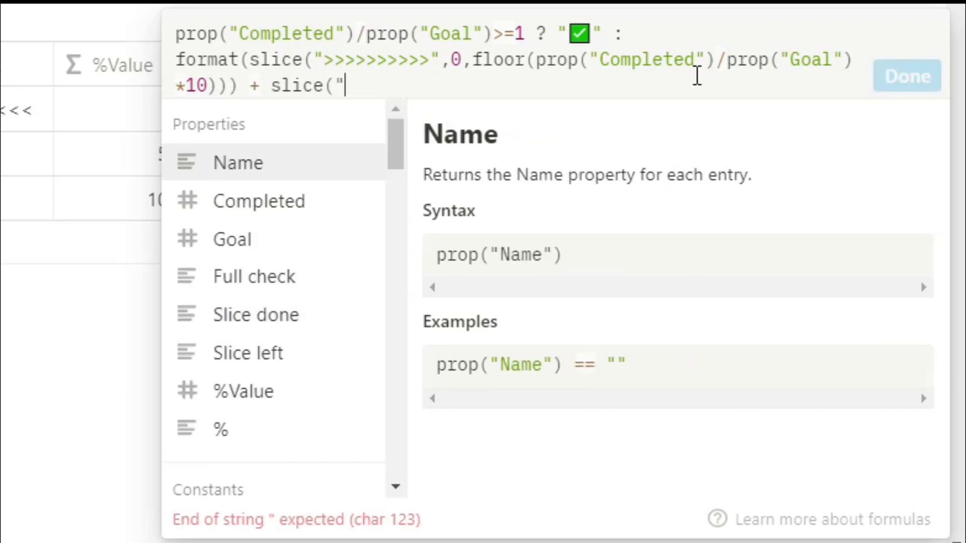
pyautogui.write('<<<<<<<<<<')
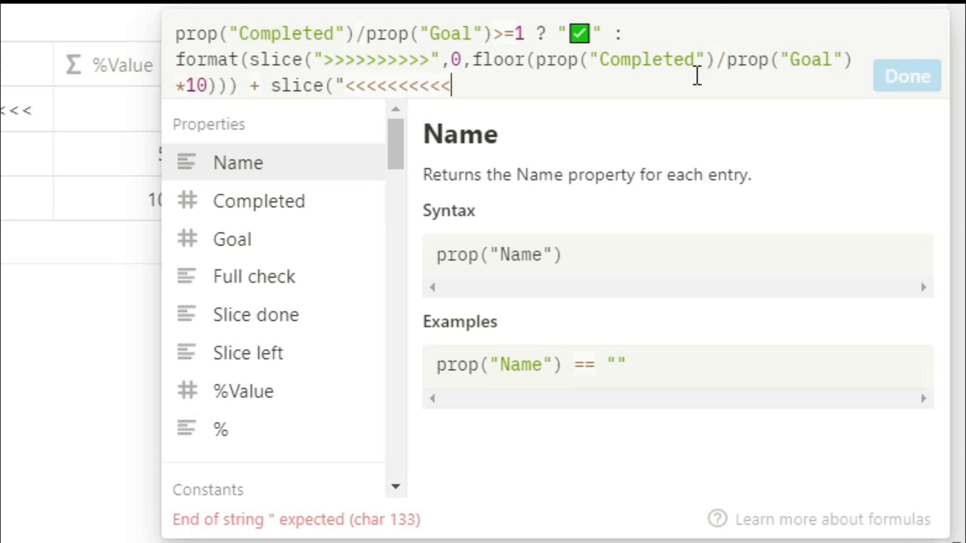
pyautogui.write('",0,ceil(prop("Completed")/prop("Goal')
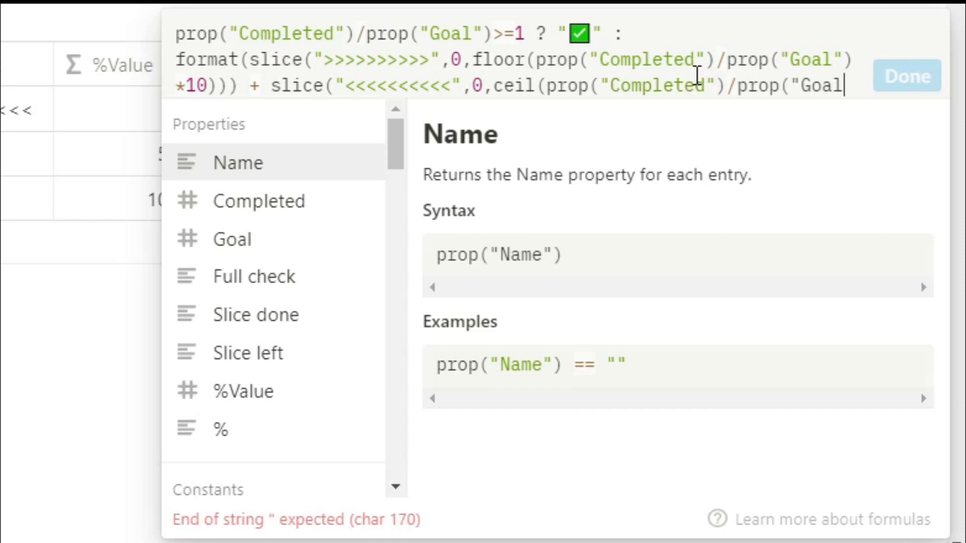
pyautogui.write('")')
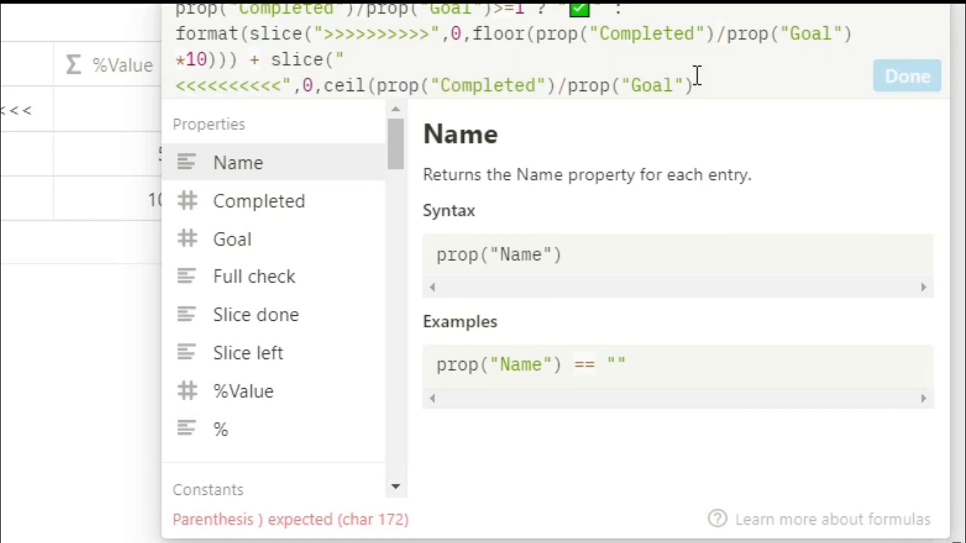
pyautogui.write('*10))')
pyautogui.click(379, 85)
pyautogui.write('10-')
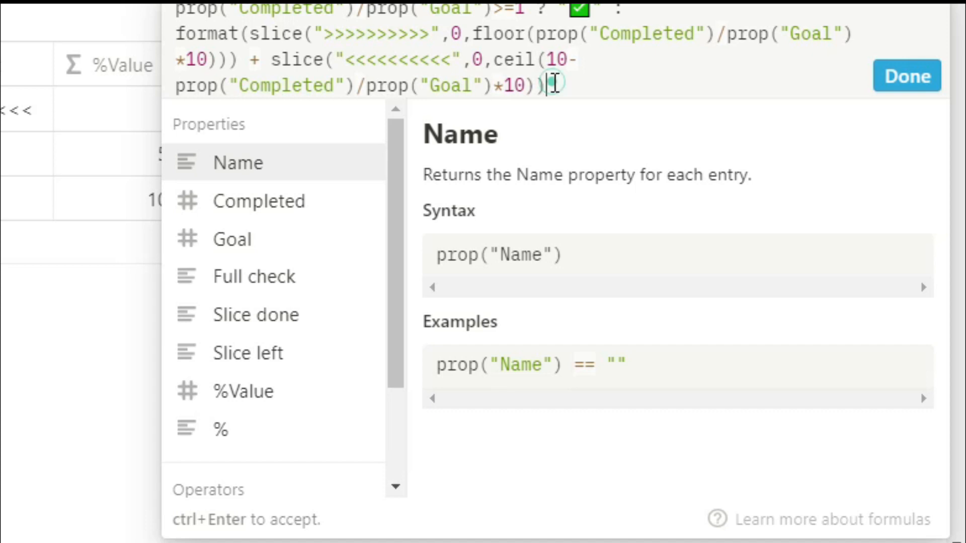
# Step: Extend the Progress bar formula with + " " + format(round(prop("Completed")/prop("Goal")*10 for the rounded percentage value
pyautogui.click(556, 85)
pyautogui.write('+')
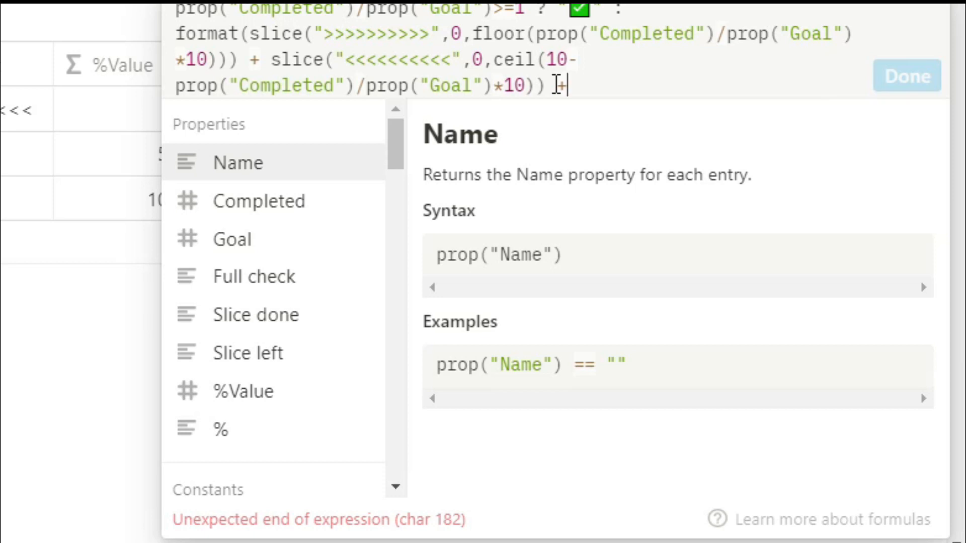
pyautogui.write(' " " + format')
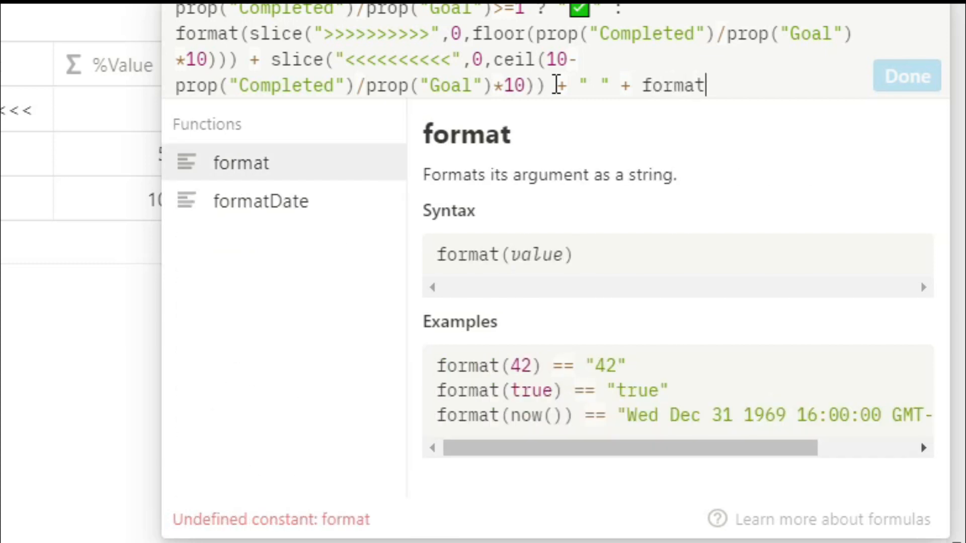
pyautogui.write('(found(')
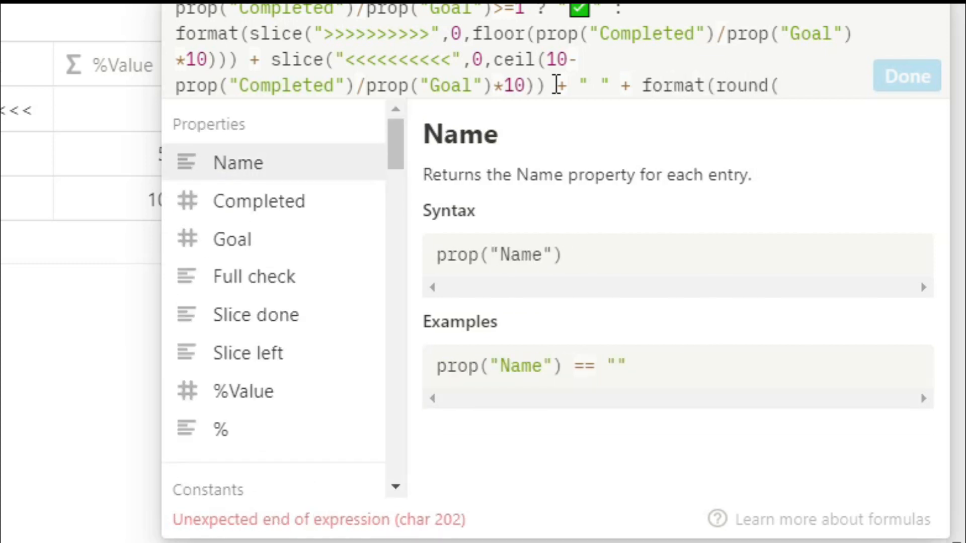
pyautogui.write('prop(')
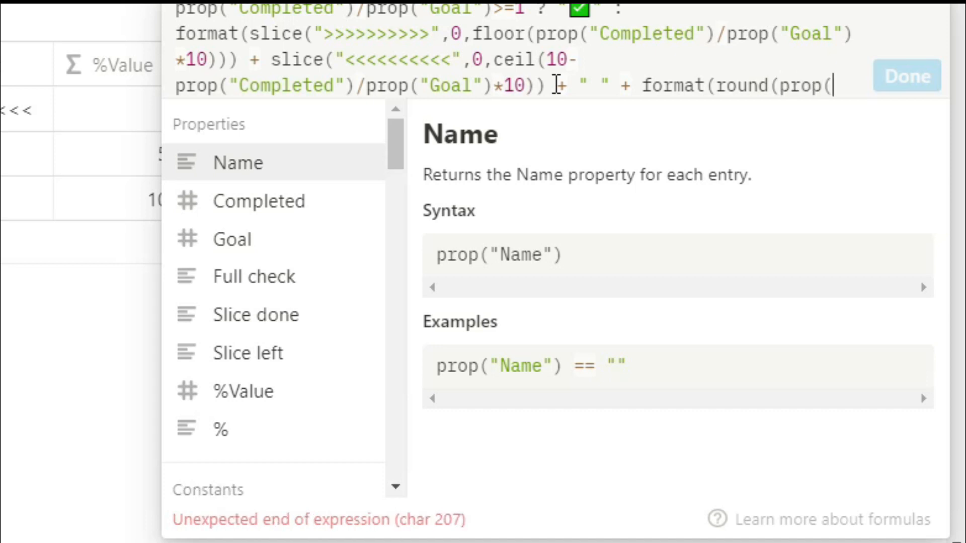
pyautogui.write('"Completed")/')
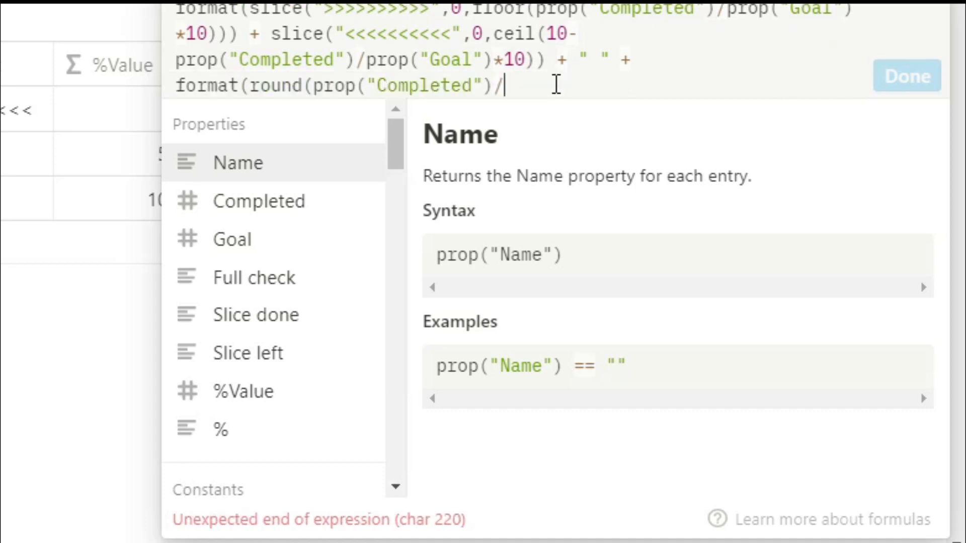
pyautogui.write('prop("Goal"')
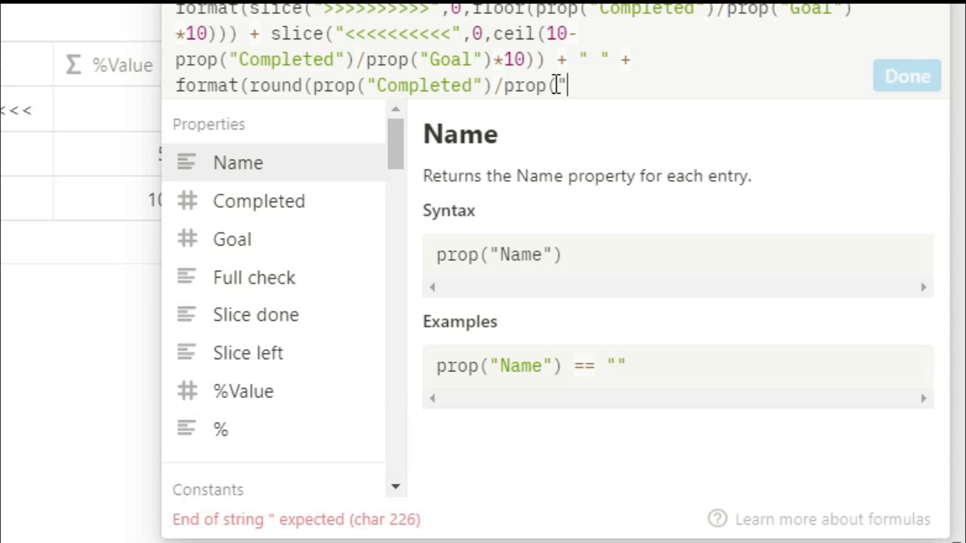
pyautogui.write(')')
pyautogui.write('*10')
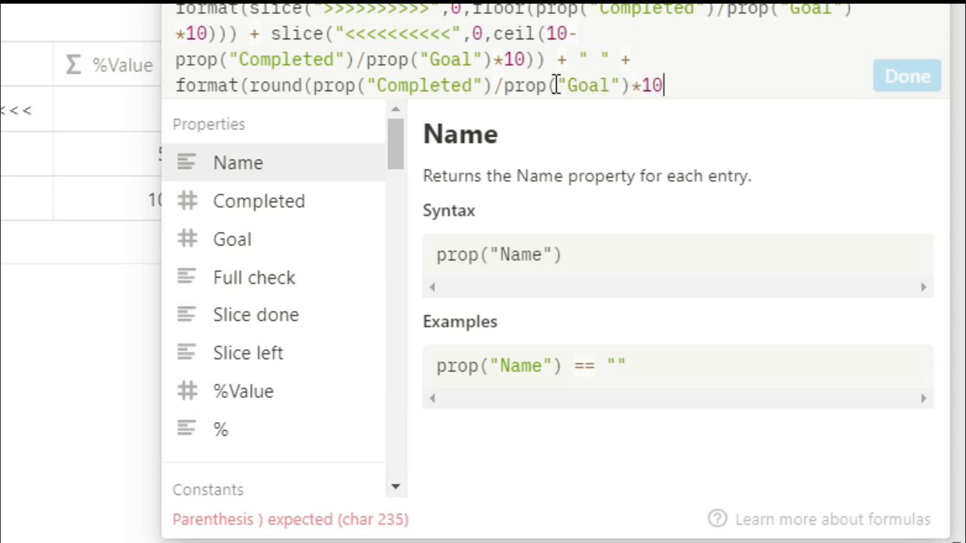
# Step: Complete the multiplier as 100)), append + format(empty(prop("Completed")) ? "0%" : "%") and save the Progress bar formula
pyautogui.write('0)) + for')
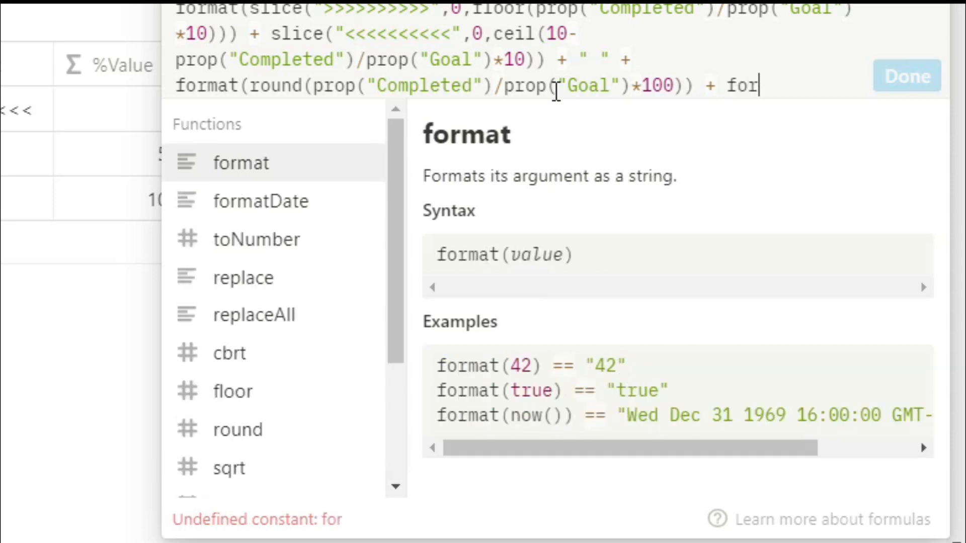
pyautogui.write('mat(empty')
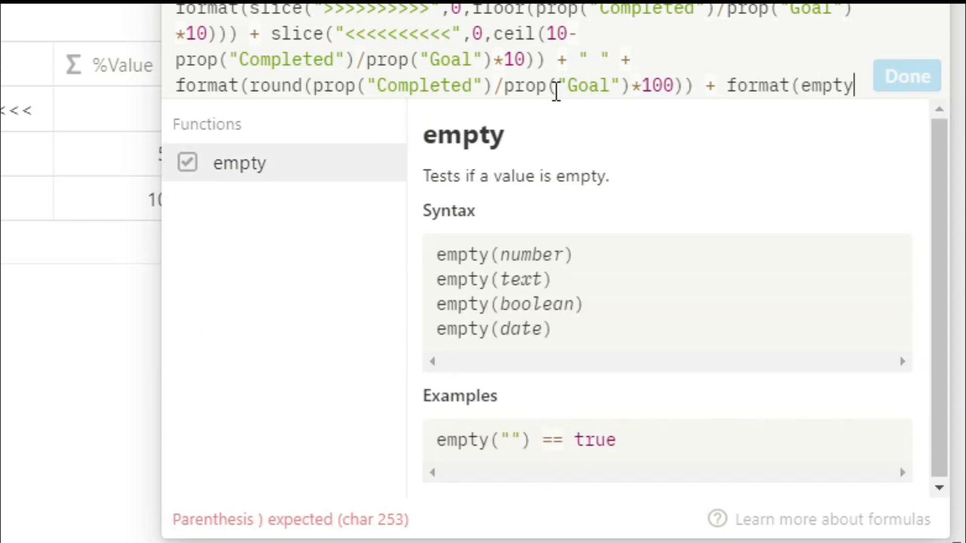
pyautogui.write('(prop("comp')
pyautogui.press('BackSpace')
pyautogui.press('BackSpace')
pyautogui.press('BackSpace')
pyautogui.press('BackSpace')
pyautogui.write('Completed")')
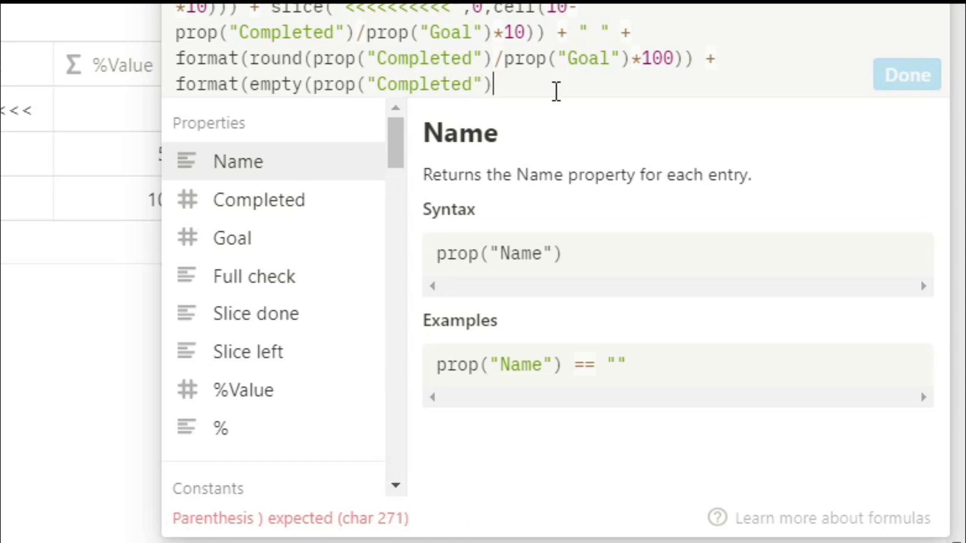
pyautogui.write(') ?')
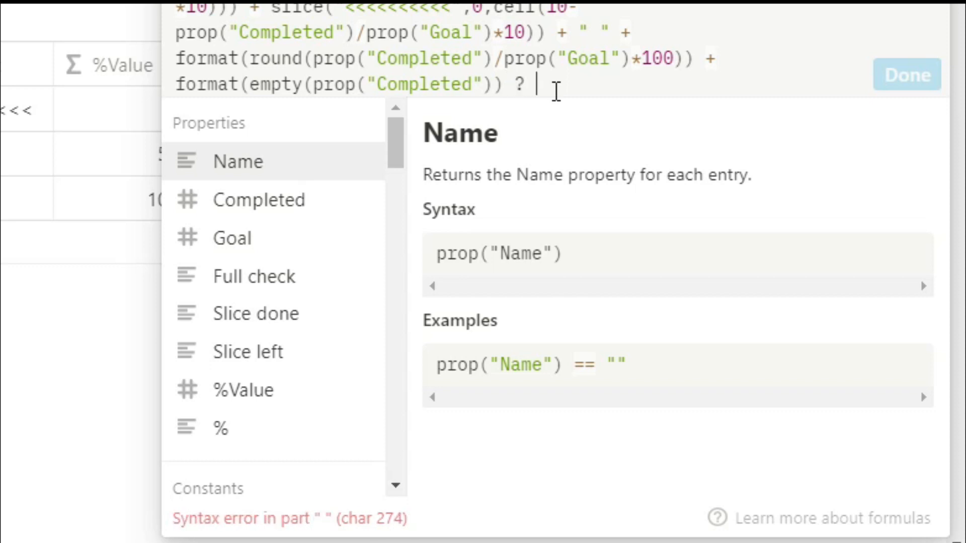
pyautogui.write(' "0%')
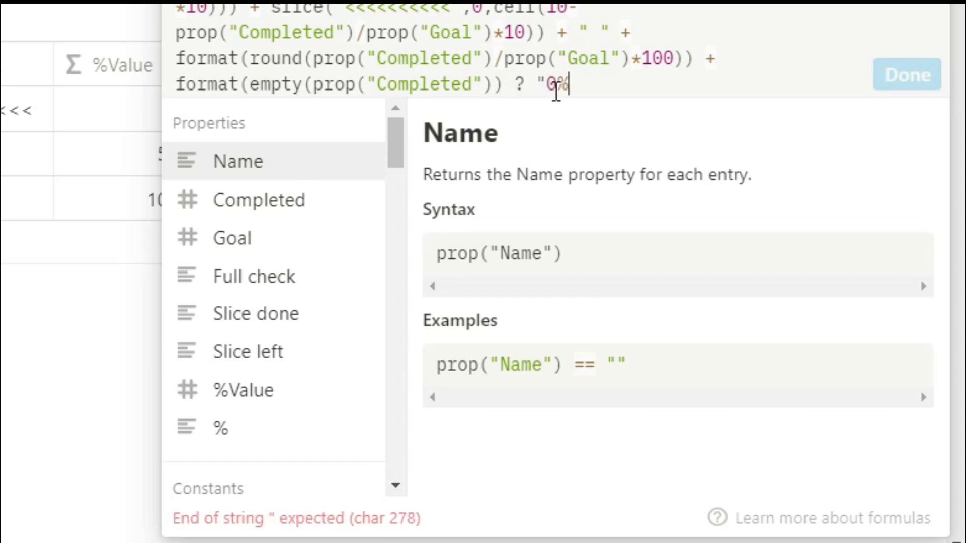
pyautogui.write('" : ')
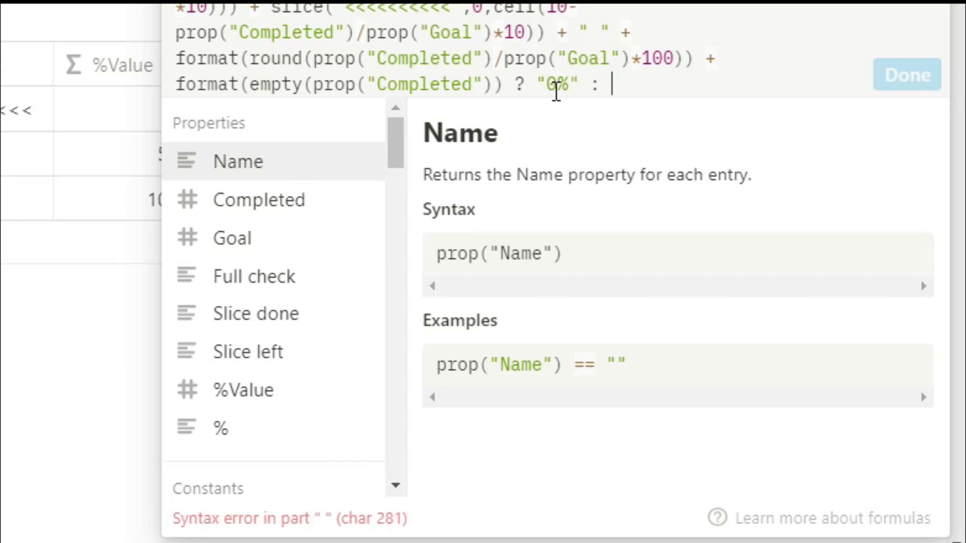
pyautogui.write('"%"')
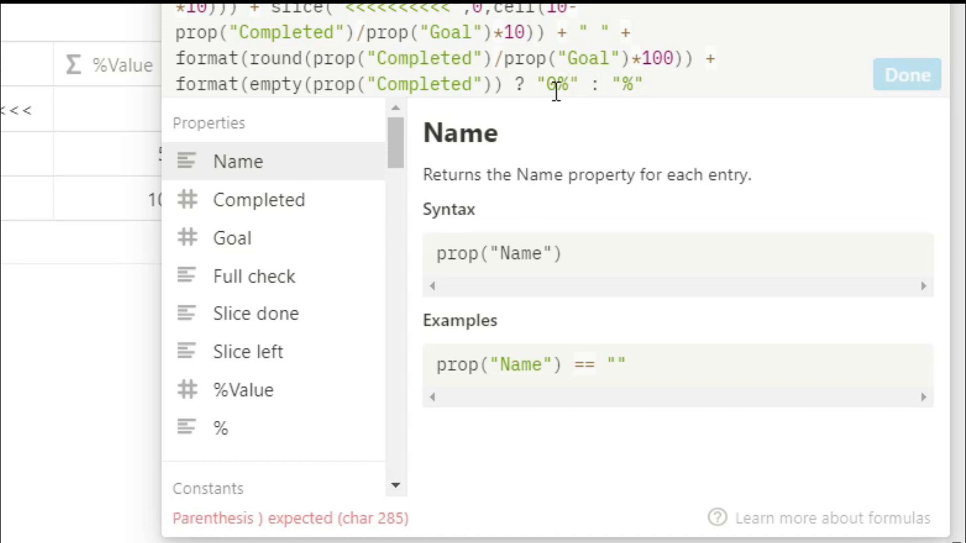
pyautogui.write(')')
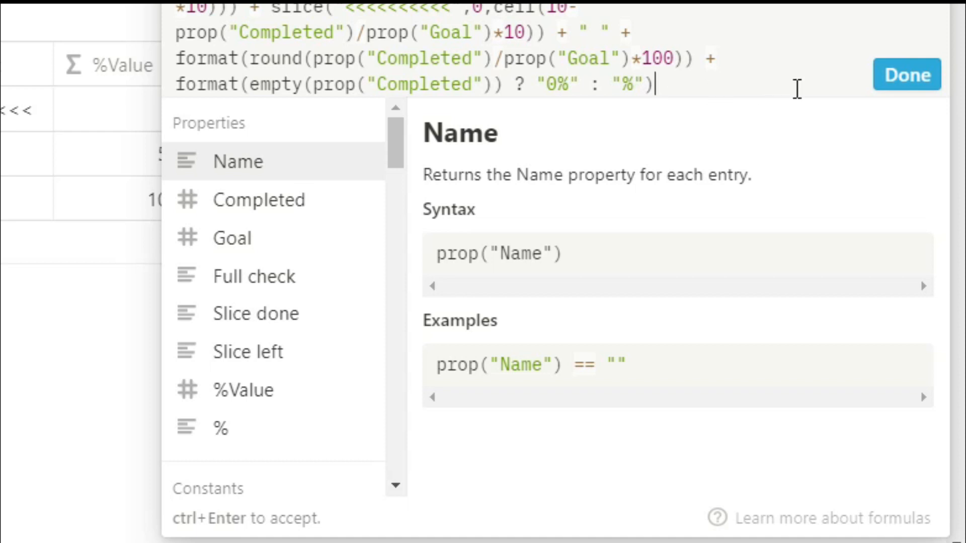
pyautogui.click(896, 85)
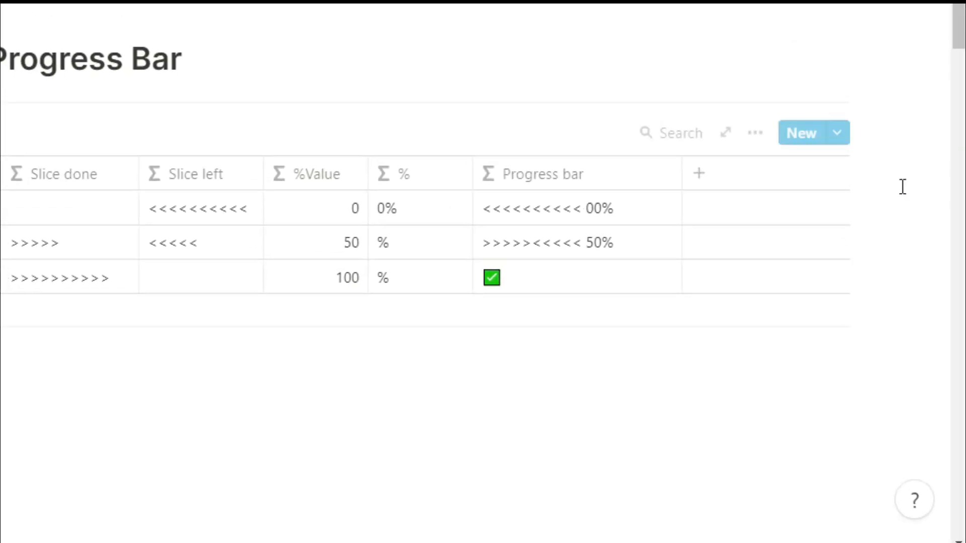